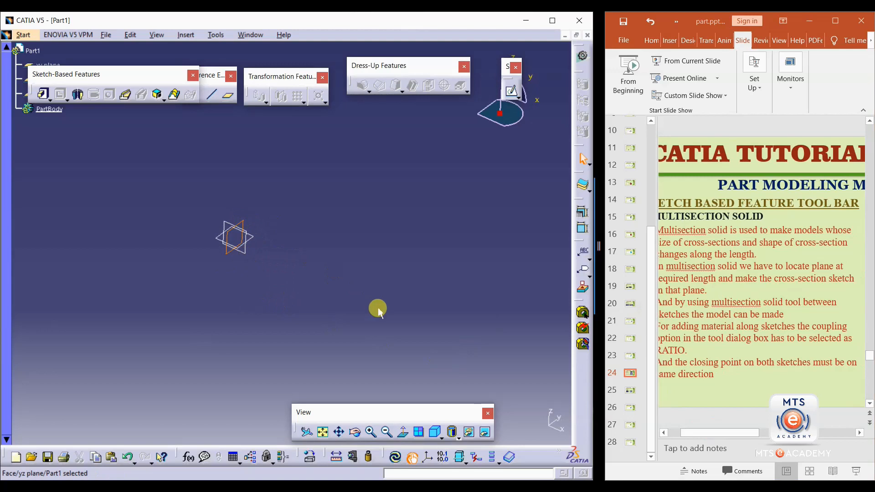
Create a reference plane offset 150 mm from the yz plane.
drag(212, 76, 393, 115)
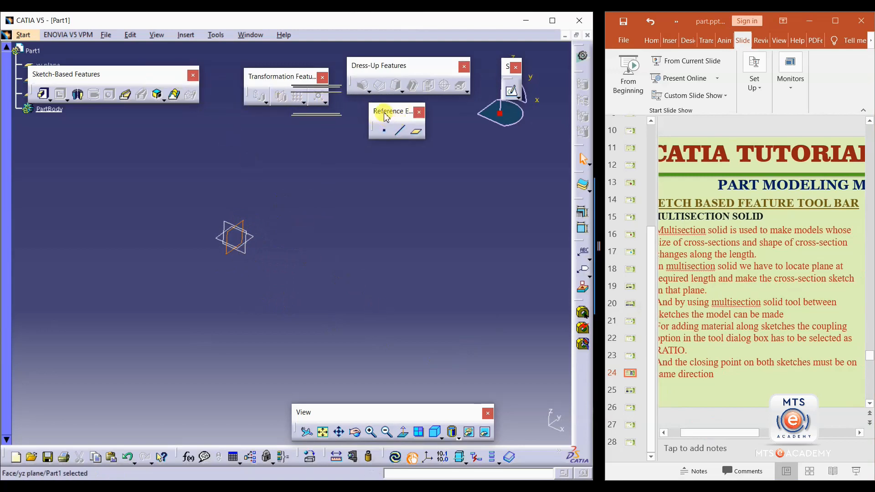
click(417, 134)
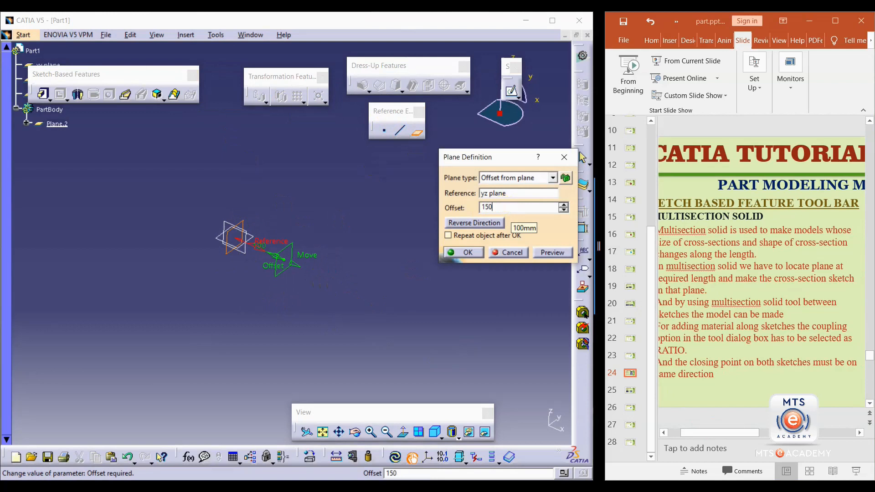
text(150)
key(Return)
Set the new reference plane's offset from the yz plane to 200 mm.
click(318, 259)
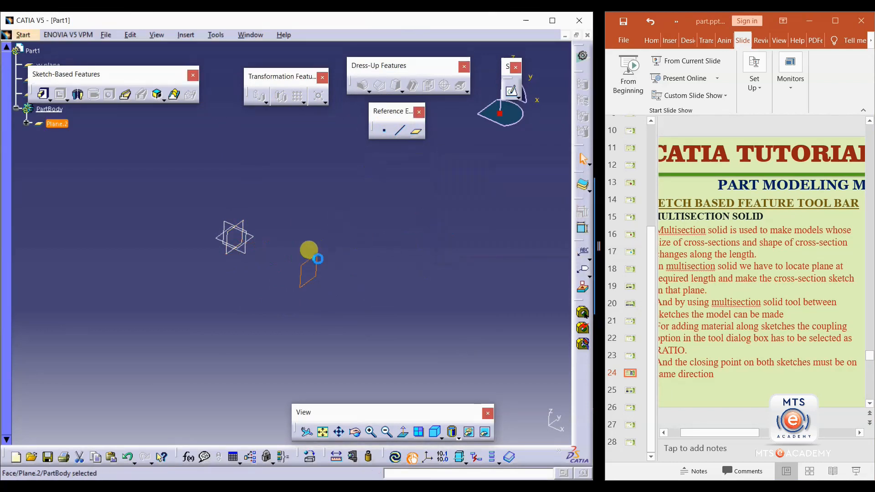
double_click(318, 259)
text(200)
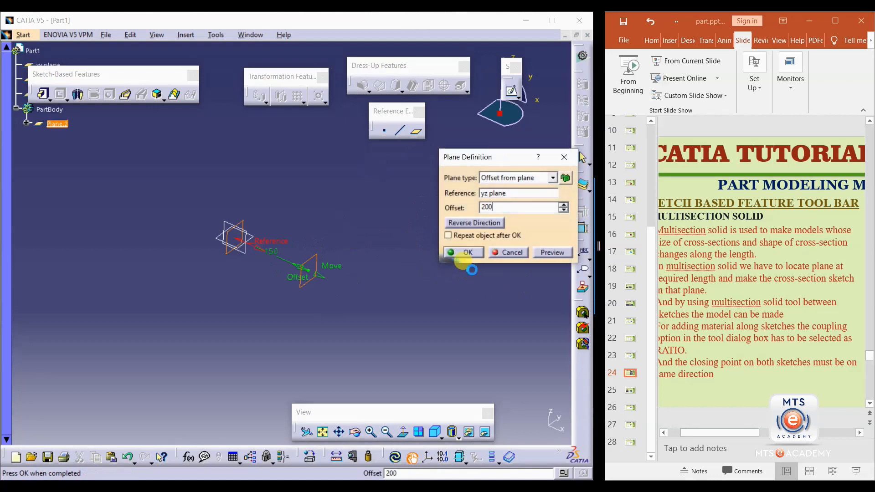
click(463, 256)
Start a sketch on the yz plane and draw a rectangle about 375 mm wide centred on the origin.
mouse_move(260, 279)
middle_down()
mouse_move(273, 246)
mouse_move(283, 254)
mouse_move(271, 277)
middle_up()
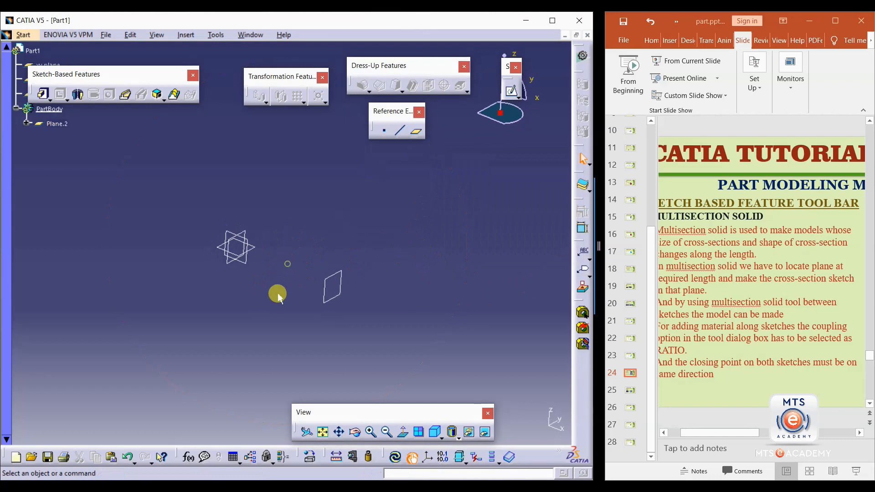
click(248, 235)
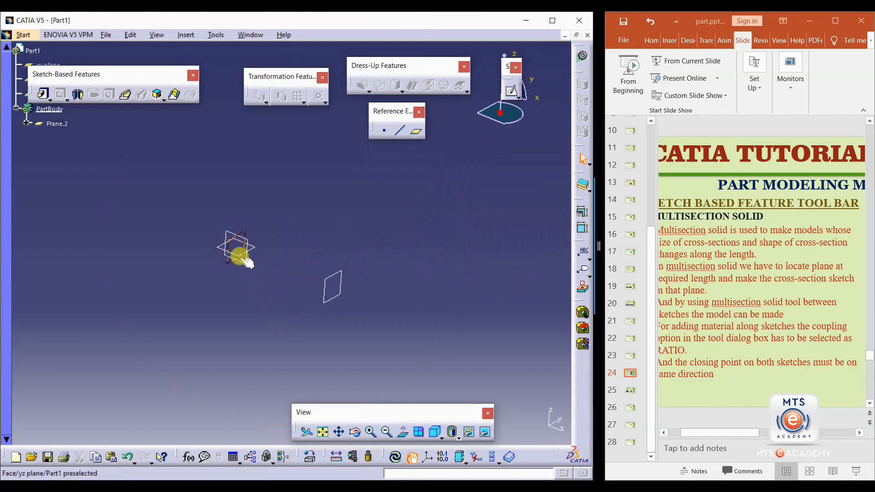
click(512, 91)
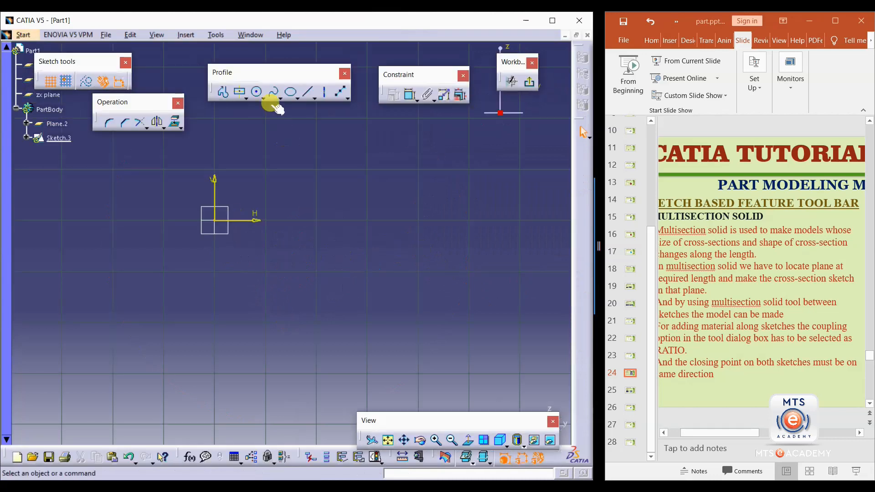
click(240, 93)
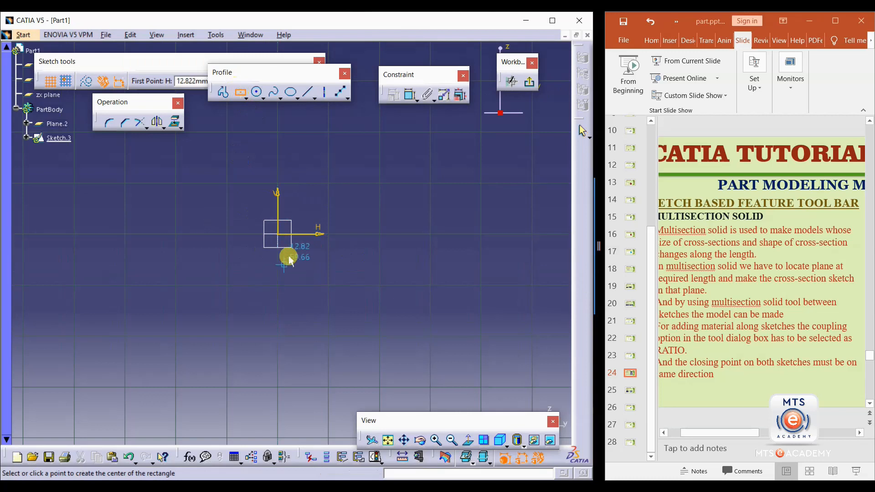
click(278, 234)
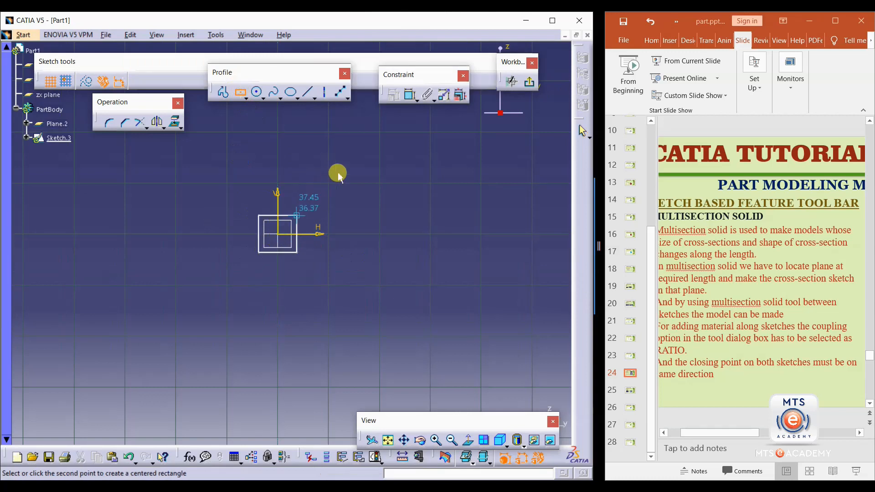
click(374, 177)
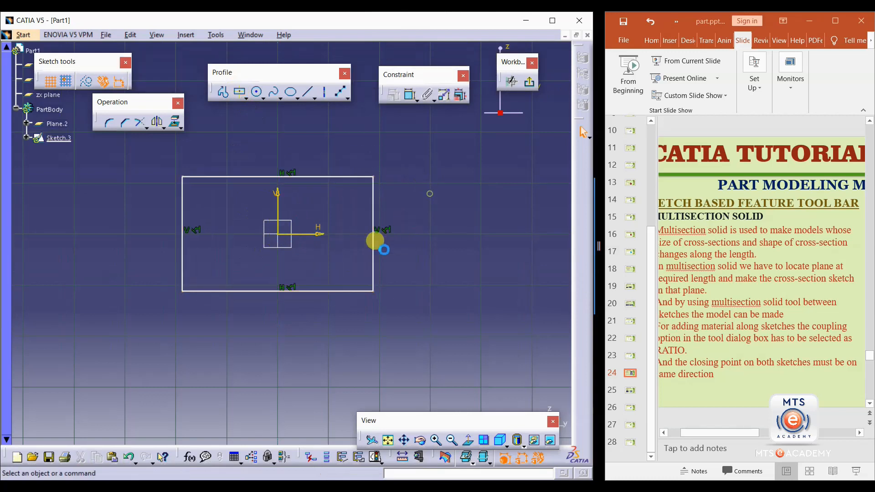
Constrain the width of the centred rectangle to 400 mm.
click(411, 96)
click(312, 176)
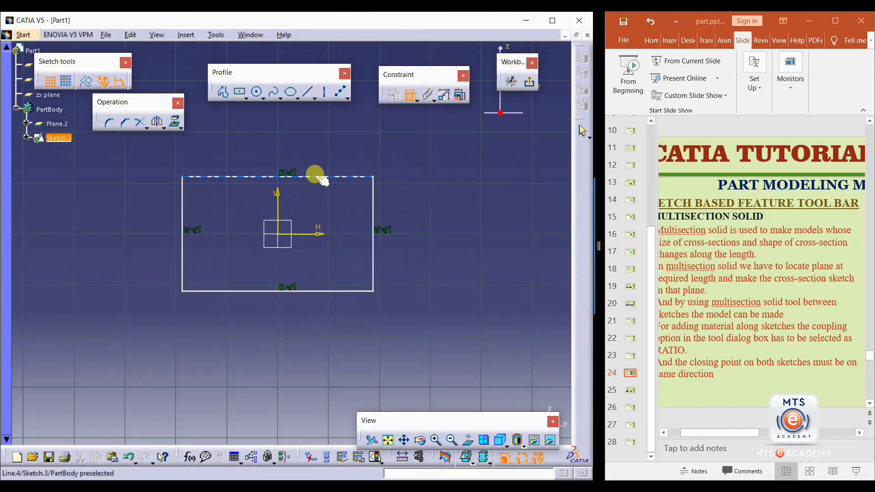
click(308, 145)
double_click(309, 145)
text(400mm)
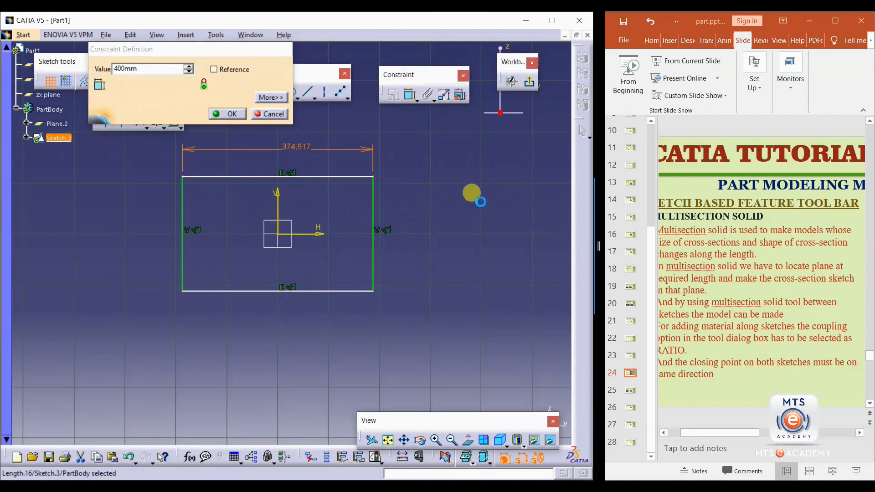
key(Return)
Constrain the rectangle's height to 250 mm and exit the sketch.
click(395, 96)
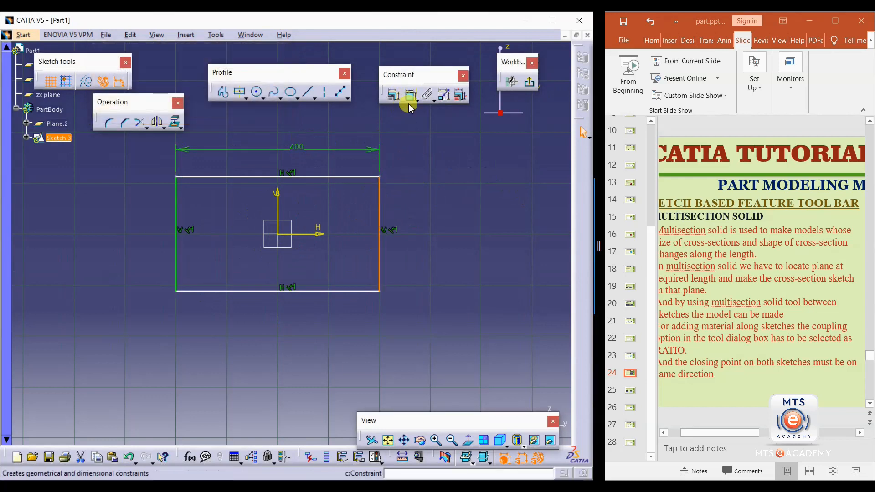
click(421, 206)
text(250)
key(Return)
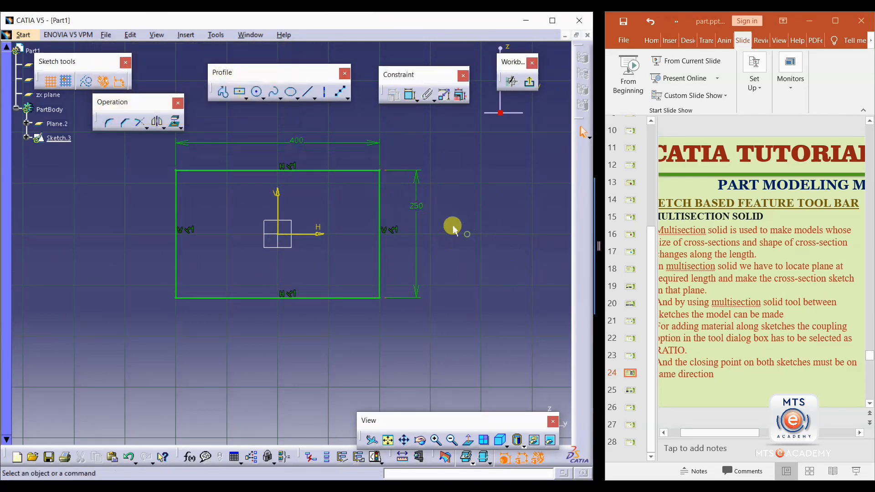
click(529, 82)
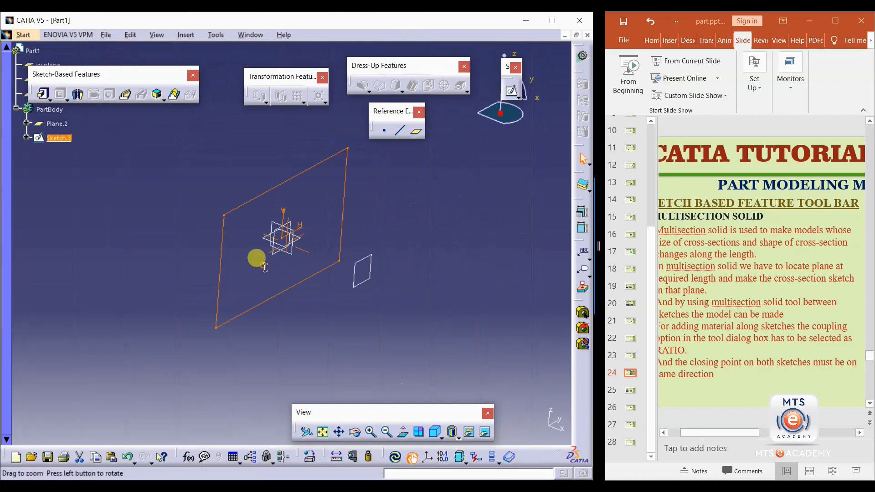
Set the offset of the reference plane from the yz plane to 400 mm.
middle_drag(326, 314, 350, 322)
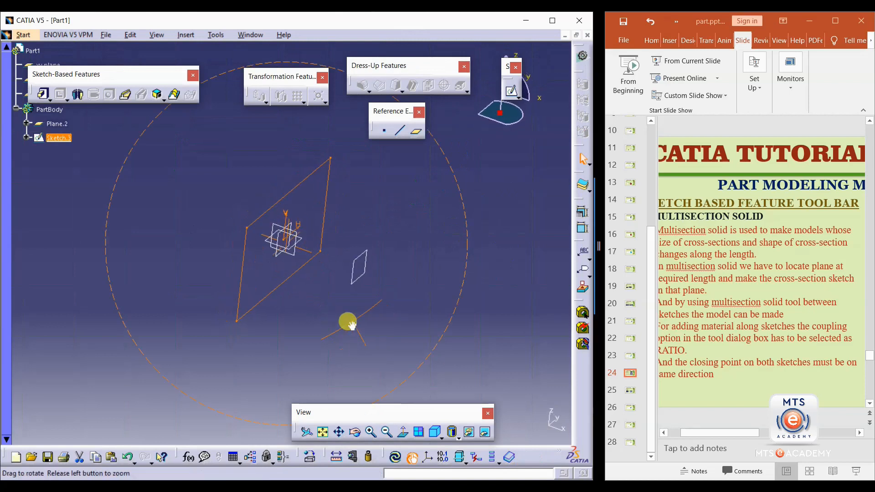
click(363, 259)
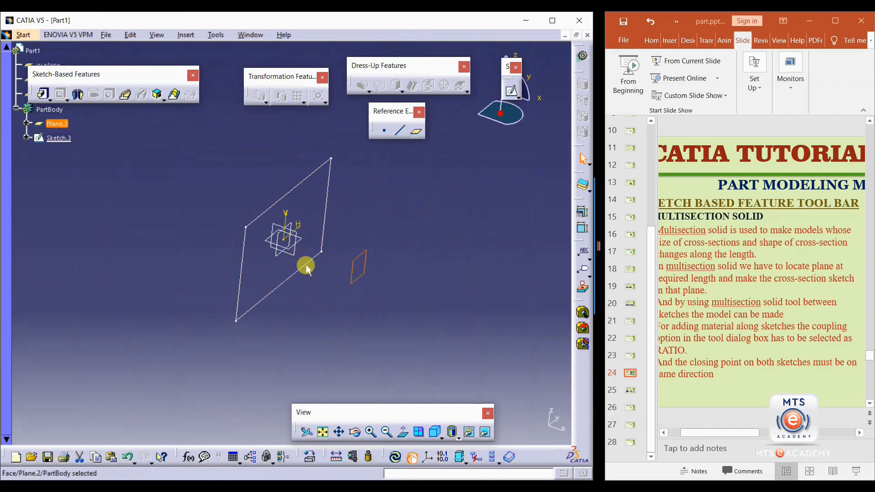
double_click(360, 257)
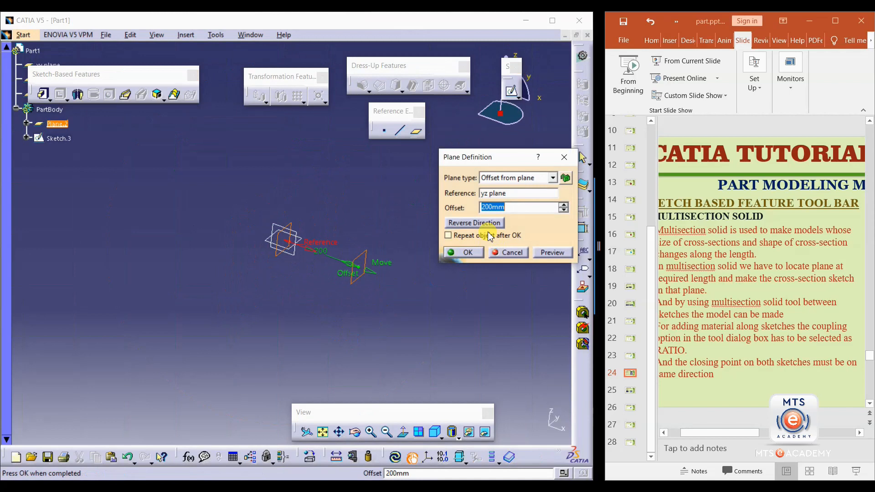
text(400)
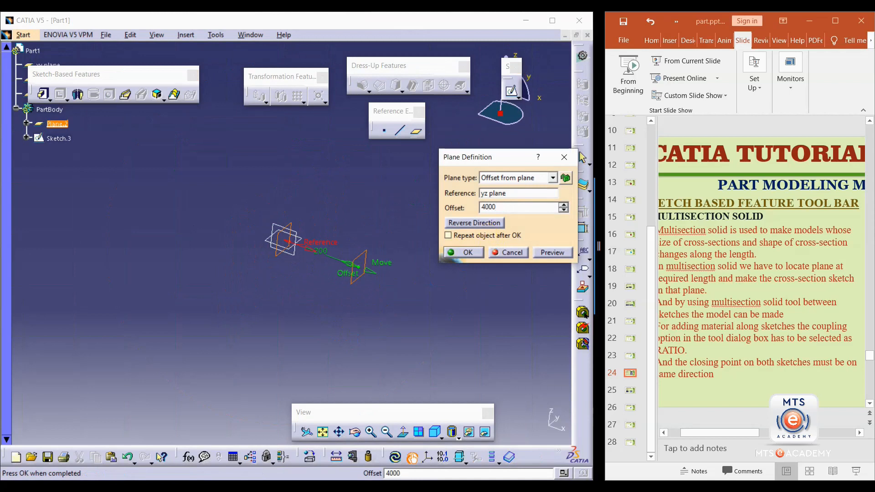
key(Return)
Start a sketch on the offset plane and draw a circle about 127 mm in diameter centred on the origin.
middle_drag(410, 208, 329, 216)
click(379, 275)
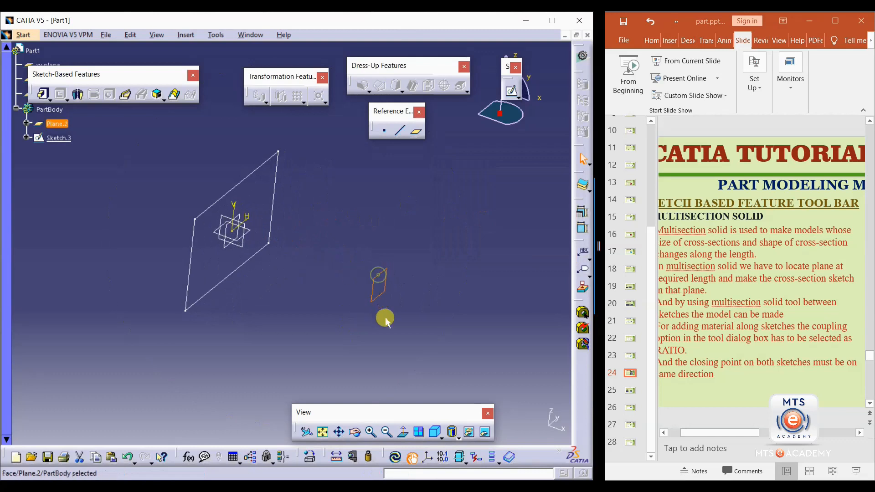
click(512, 91)
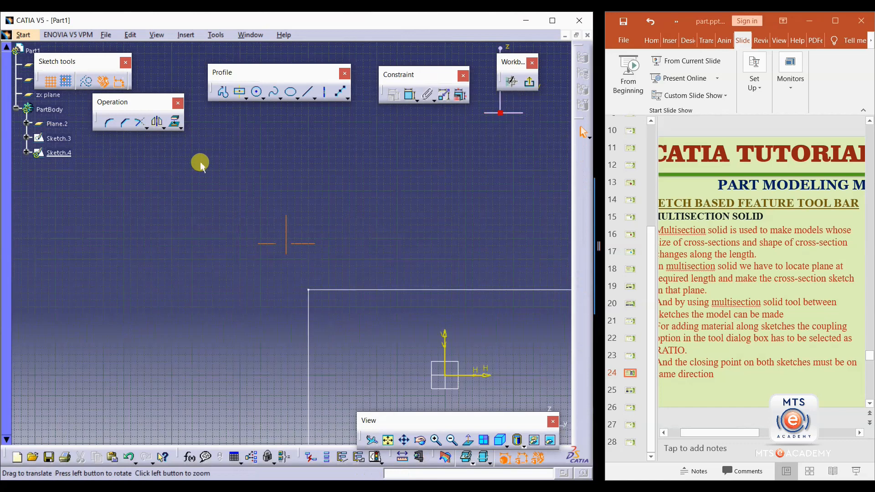
click(256, 92)
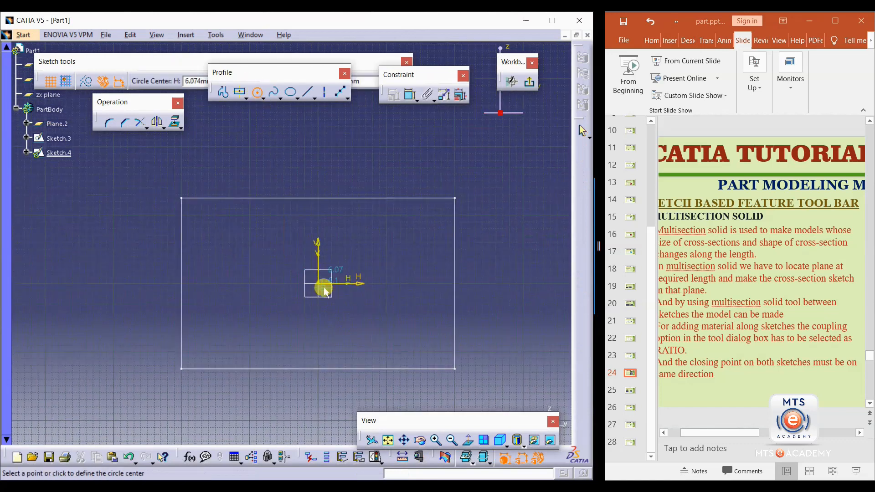
click(318, 283)
click(336, 242)
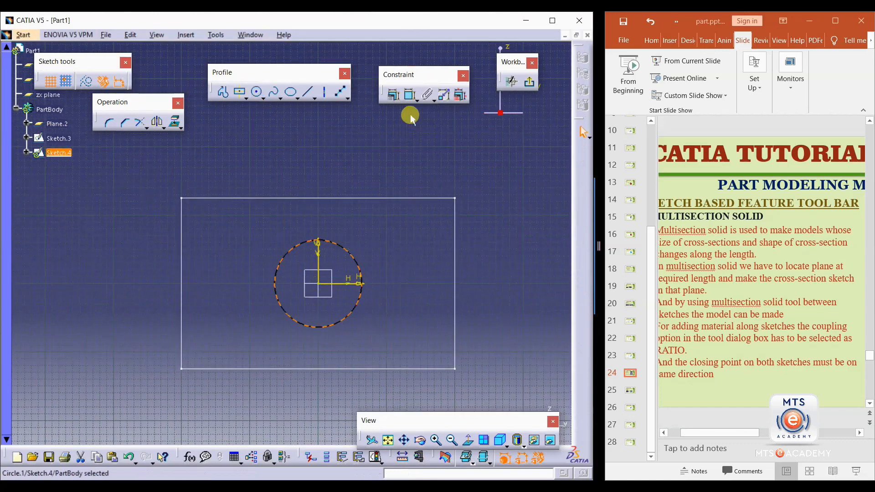
Constrain the circle's diameter to 150 mm and exit the sketch.
click(409, 94)
click(385, 225)
double_click(382, 228)
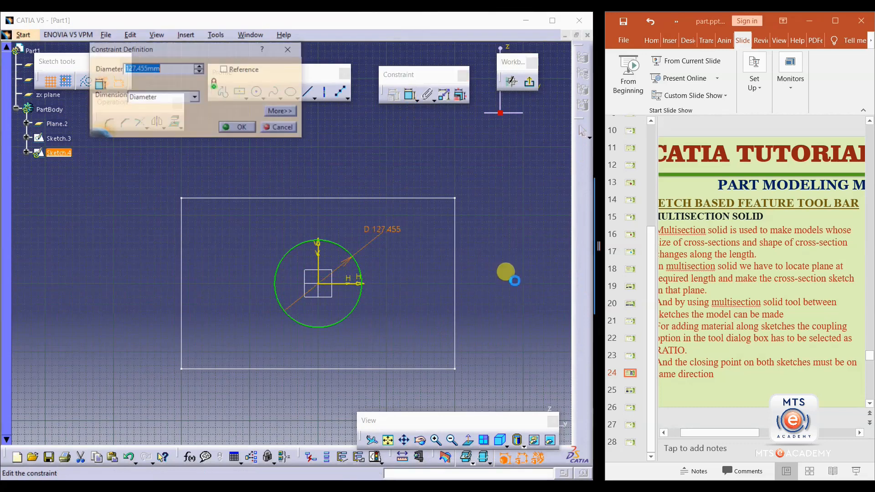
text(150mm)
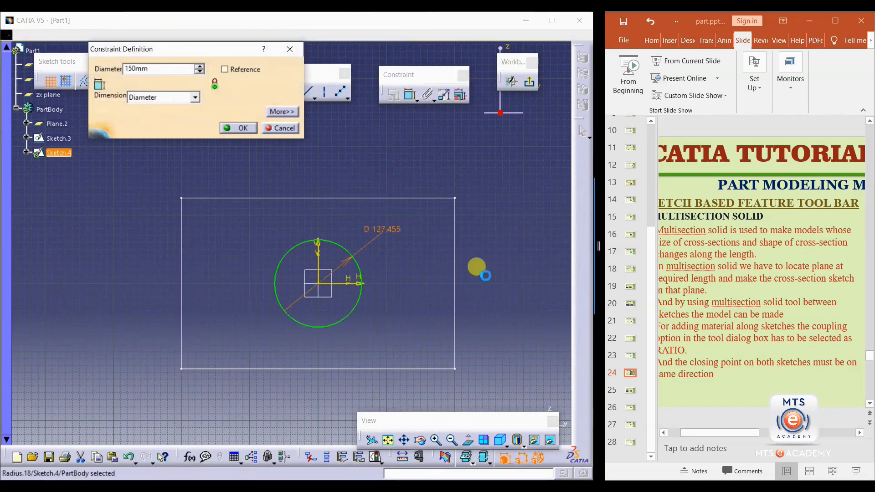
key(Return)
click(516, 91)
Start a Multi-sections Solid with the rectangle sketch as the first section and the circle sketch as the second.
mouse_move(259, 275)
middle_down()
mouse_move(254, 270)
mouse_move(287, 322)
mouse_move(297, 299)
mouse_move(253, 267)
middle_up()
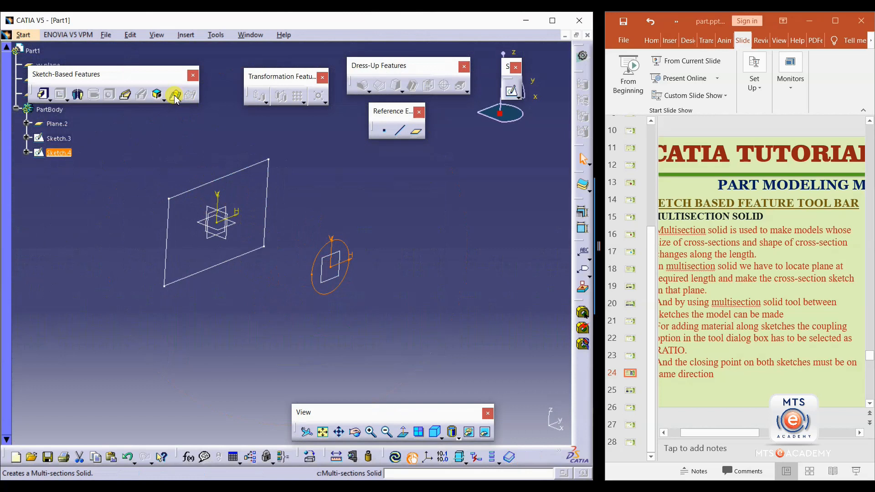
click(226, 296)
middle_drag(226, 296, 155, 283)
click(174, 93)
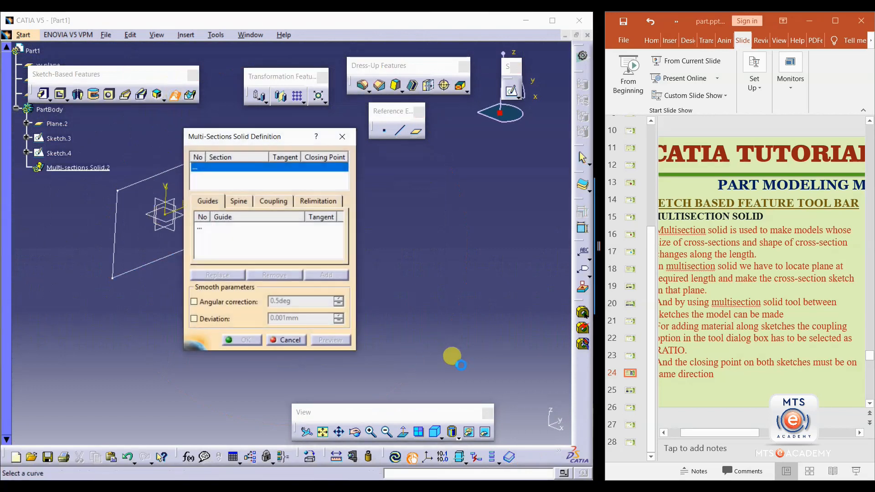
drag(260, 136, 431, 127)
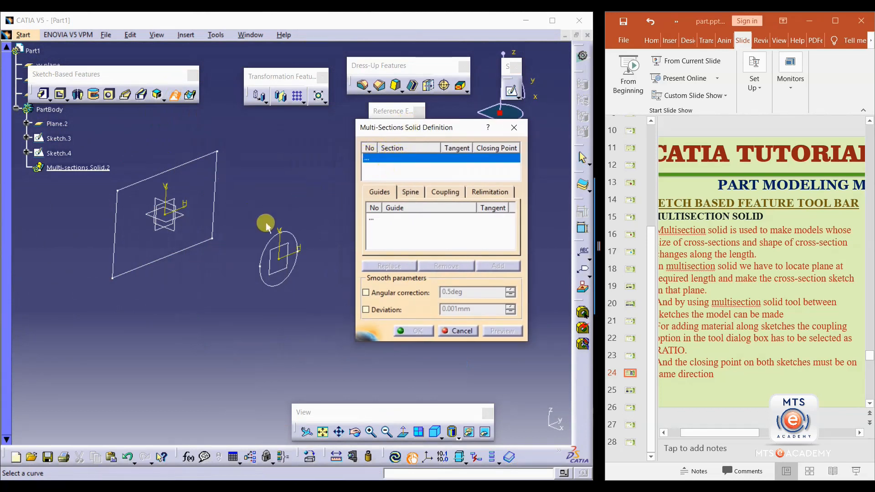
click(191, 161)
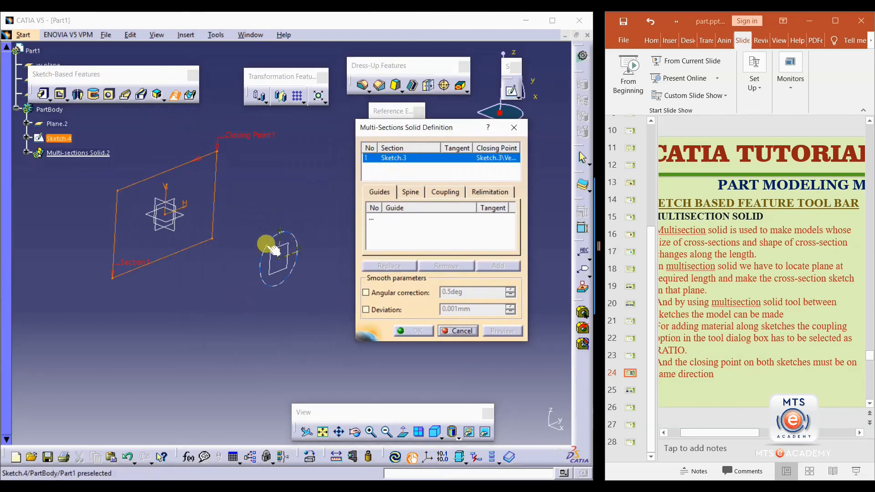
click(286, 235)
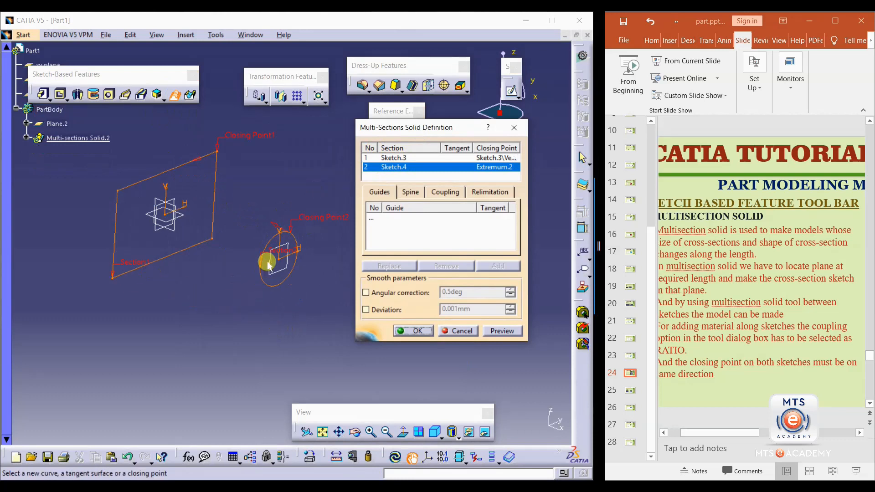
Reverse the circle section's closing point direction and flip it back to match the rectangle section's, twice.
middle_drag(250, 296, 234, 250)
middle_drag(302, 249, 266, 299)
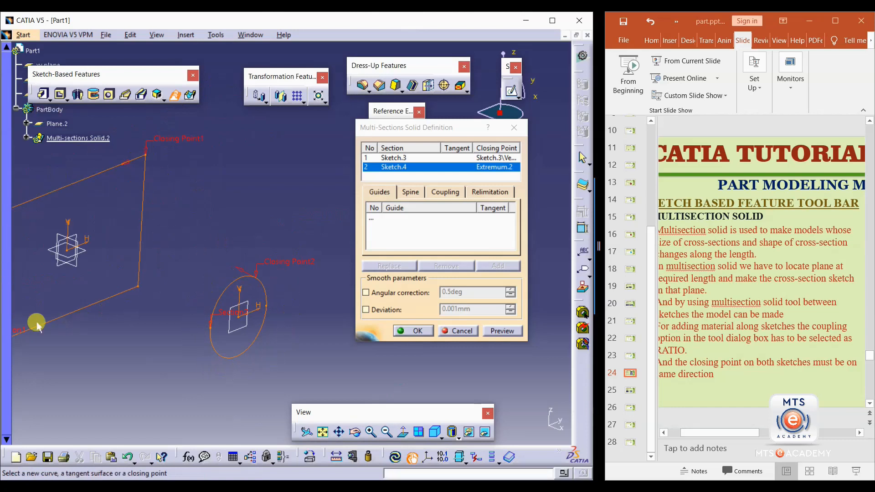
mouse_move(102, 244)
middle_down()
mouse_move(89, 246)
mouse_move(147, 326)
middle_up()
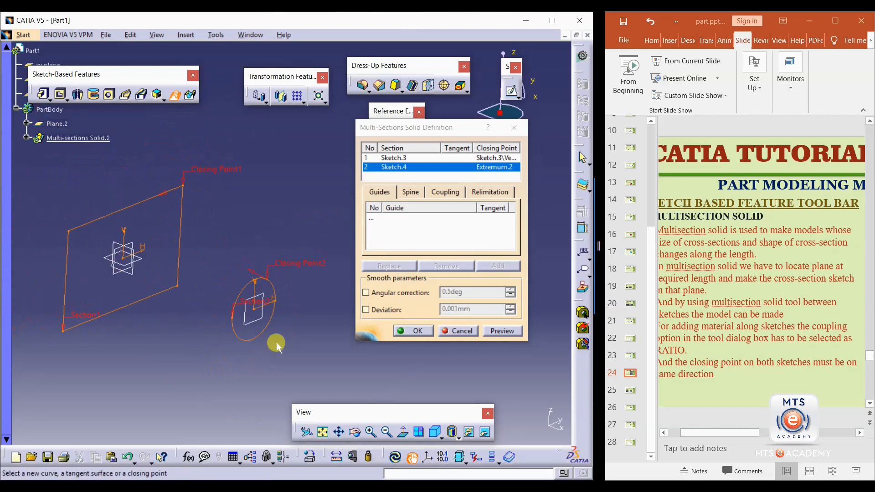
click(251, 273)
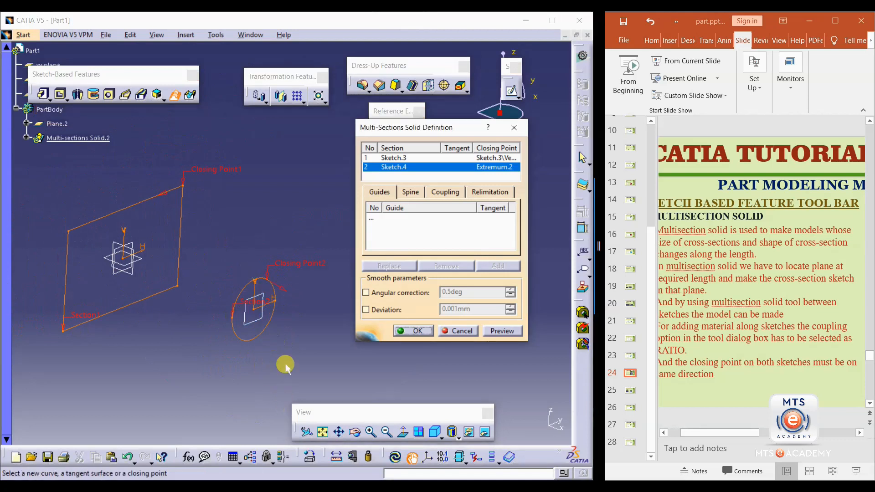
click(278, 287)
click(252, 272)
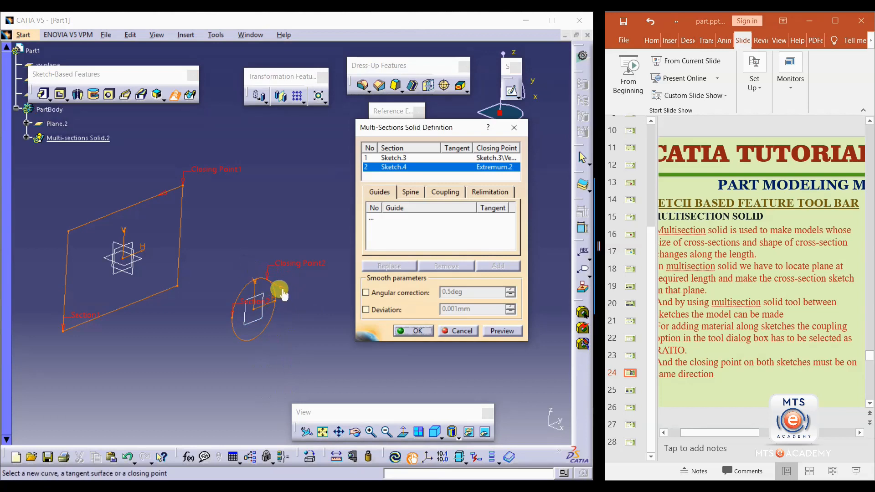
click(280, 290)
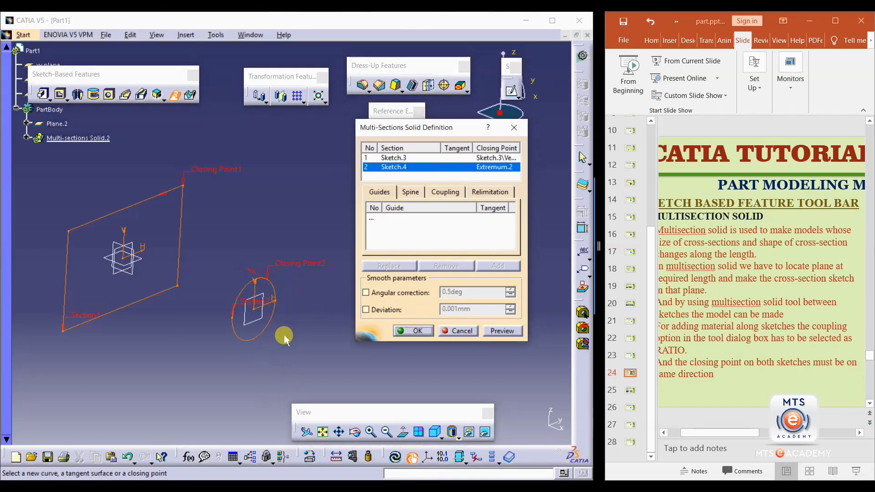
Try to preview the multi-sections solid with the section coupling left at Tangency then curvature.
click(500, 336)
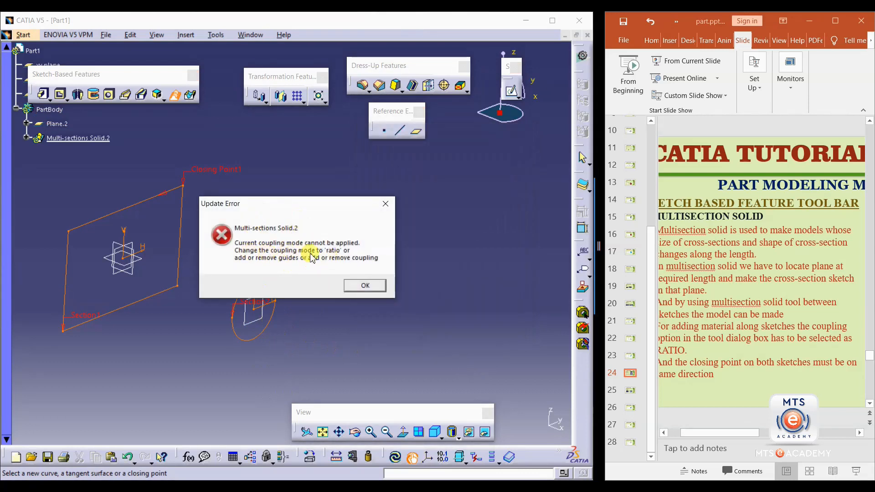
drag(279, 206, 315, 164)
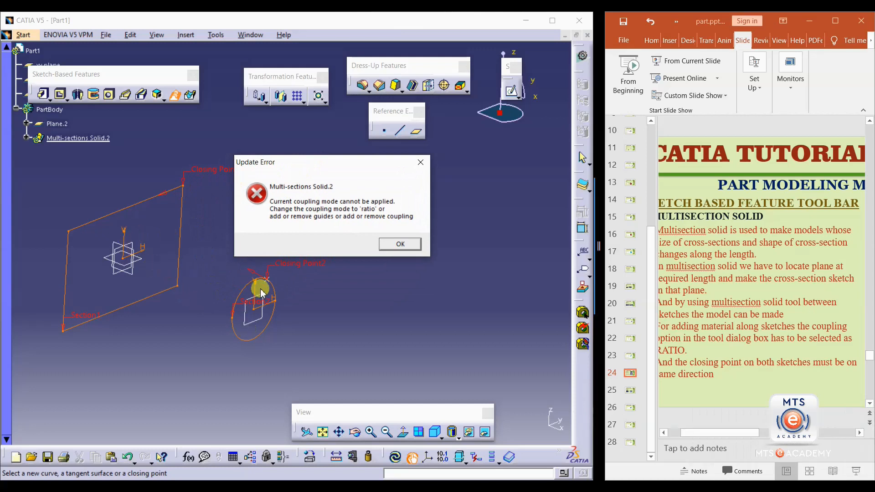
click(400, 245)
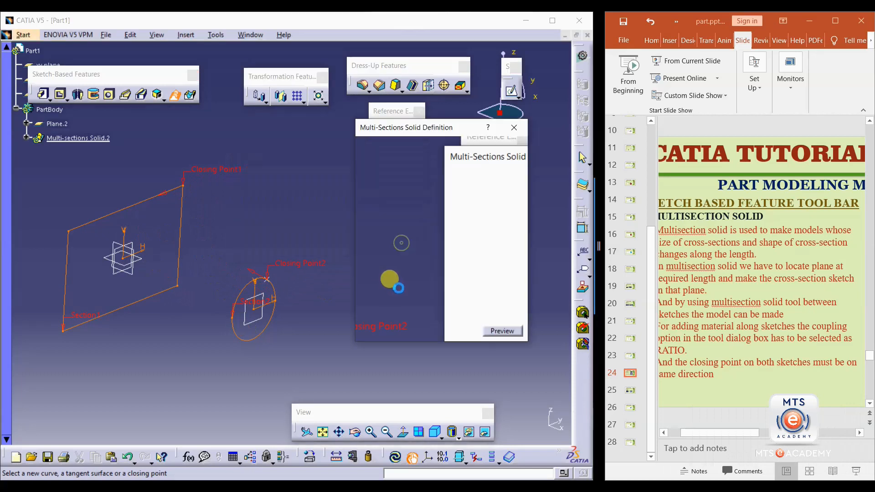
Set the section coupling to Ratio, create the multi-sections solid and inspect it from several sides.
click(449, 192)
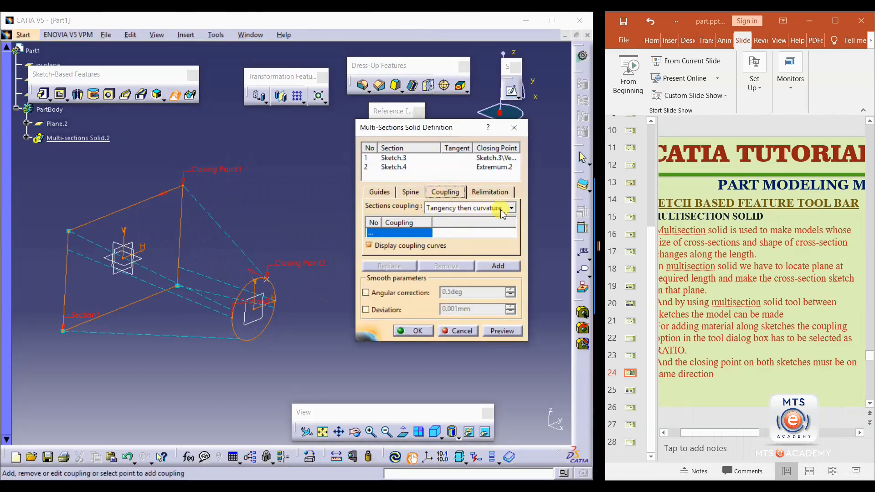
click(510, 209)
click(449, 220)
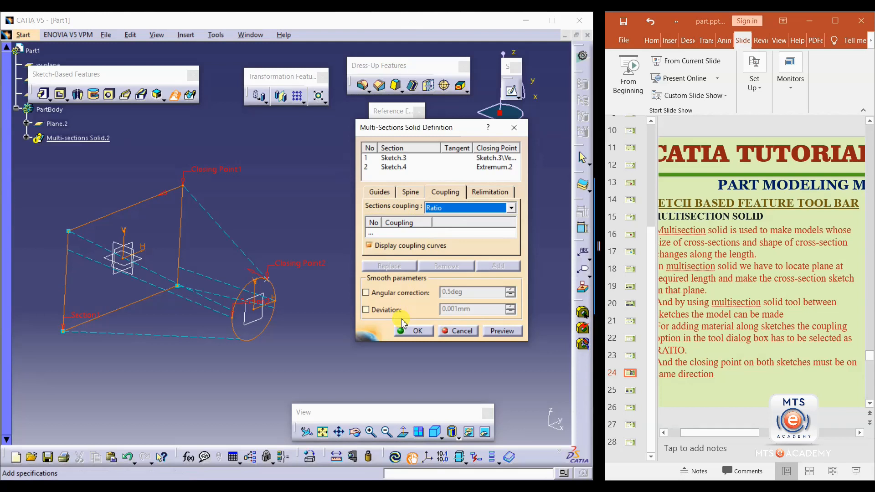
click(495, 332)
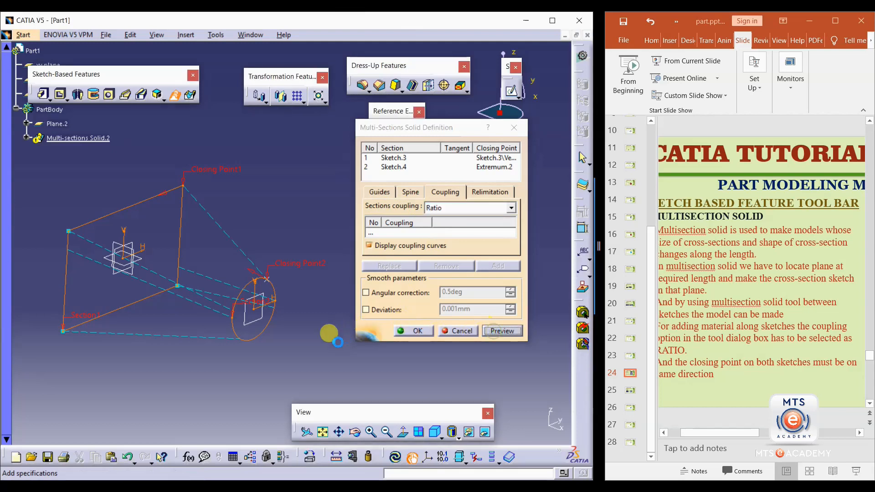
click(417, 331)
middle_drag(274, 297, 257, 327)
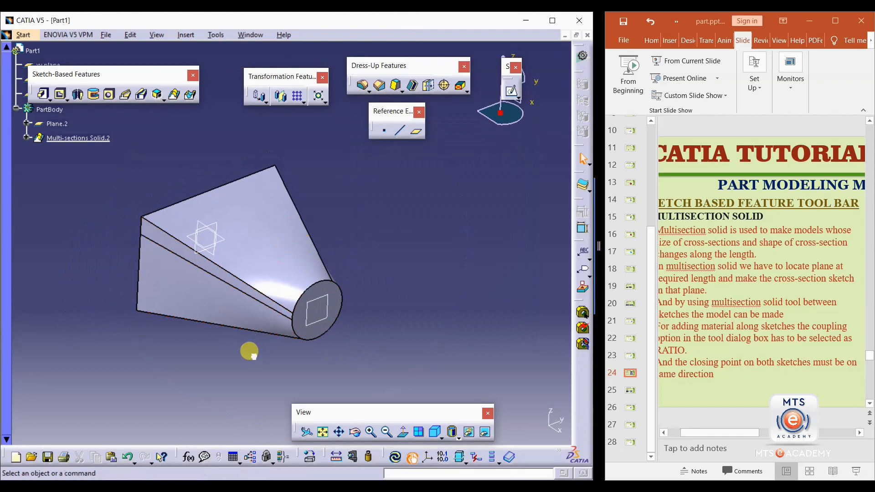
middle_drag(326, 324, 142, 265)
middle_drag(216, 300, 342, 303)
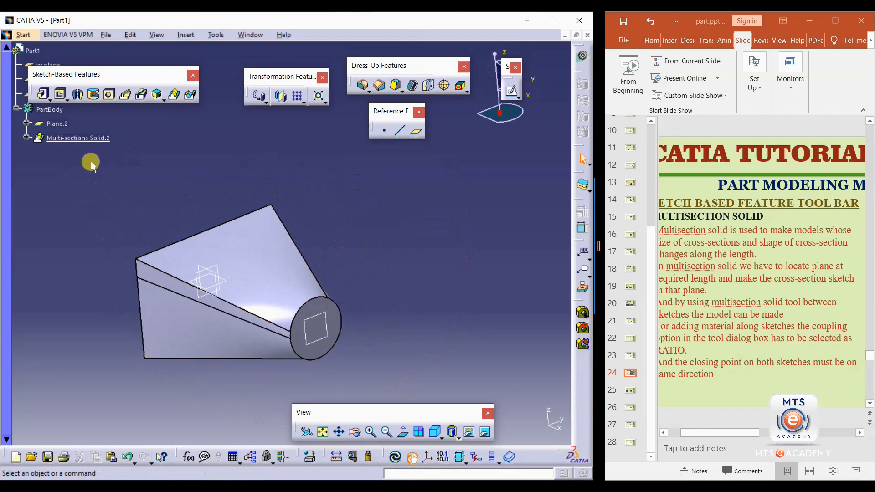
Delete the multi-sections solid together with its aggregated elements and undo that deletion.
right_click(85, 137)
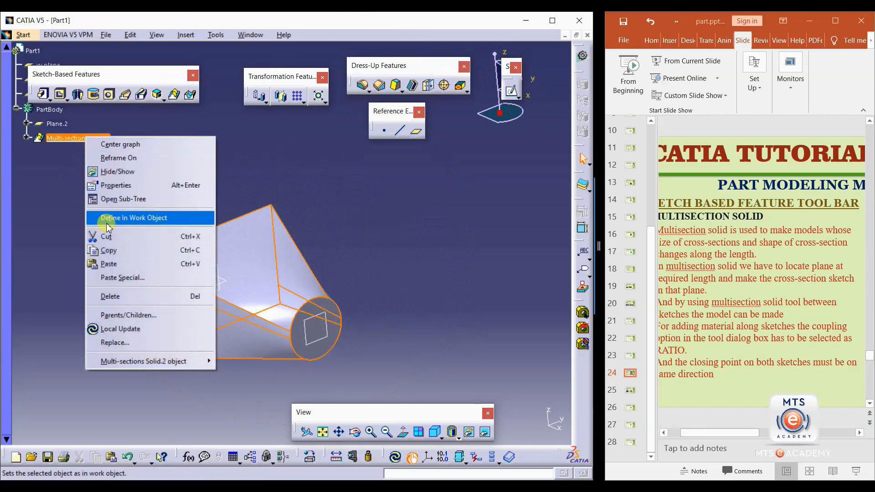
click(111, 295)
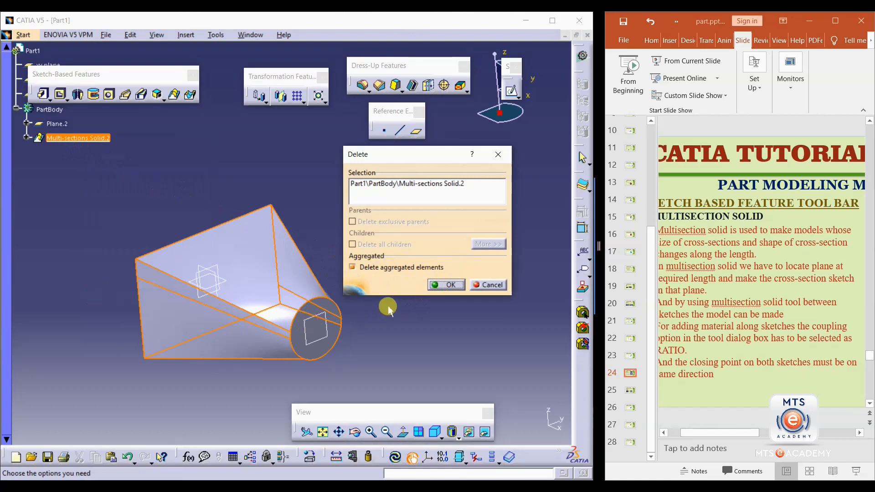
click(446, 286)
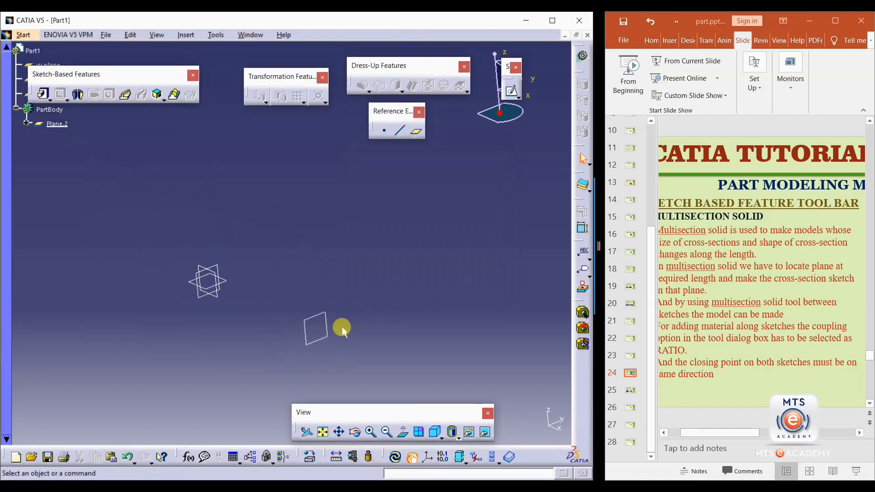
key(ctrl+z)
click(388, 269)
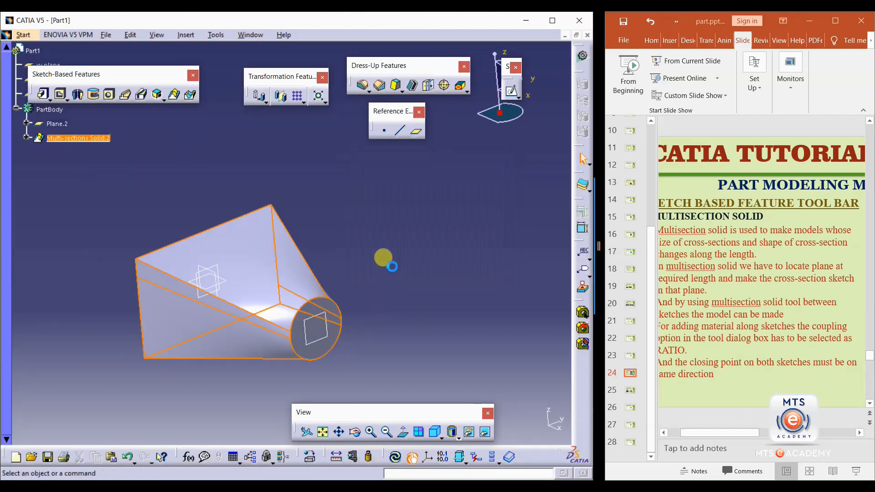
Delete the multi-sections solid with Delete aggregated elements turned off, so both section sketches are kept.
right_click(97, 140)
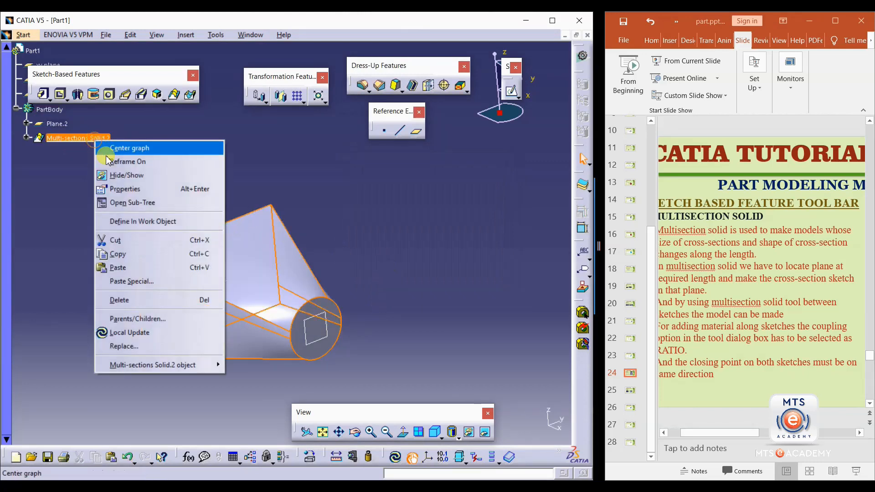
click(122, 300)
click(366, 273)
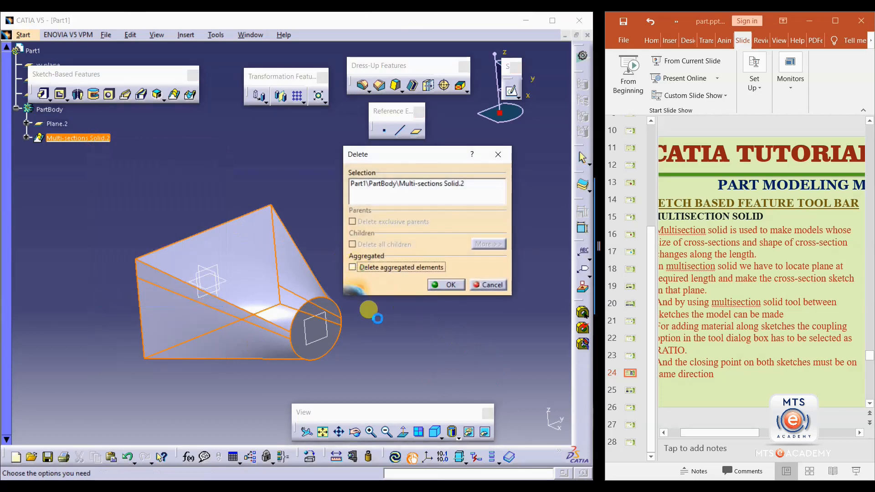
click(445, 286)
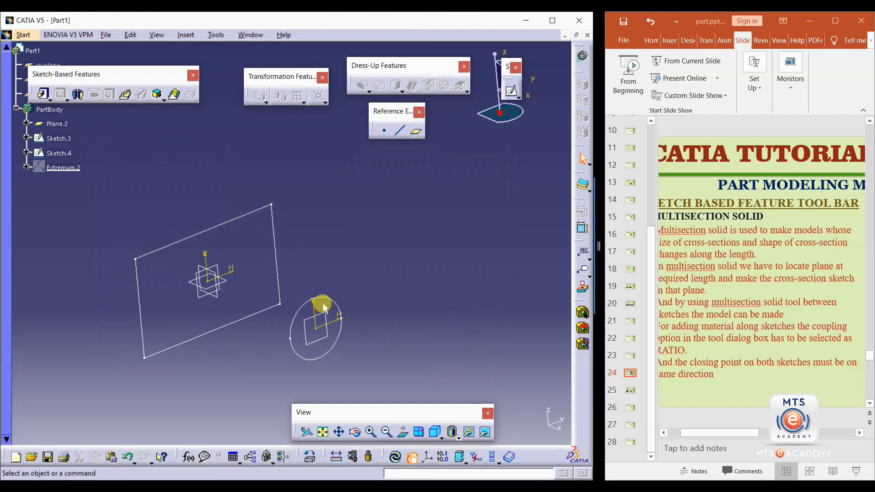
Open the 150 mm circle's sketch on the offset plane for editing.
double_click(338, 335)
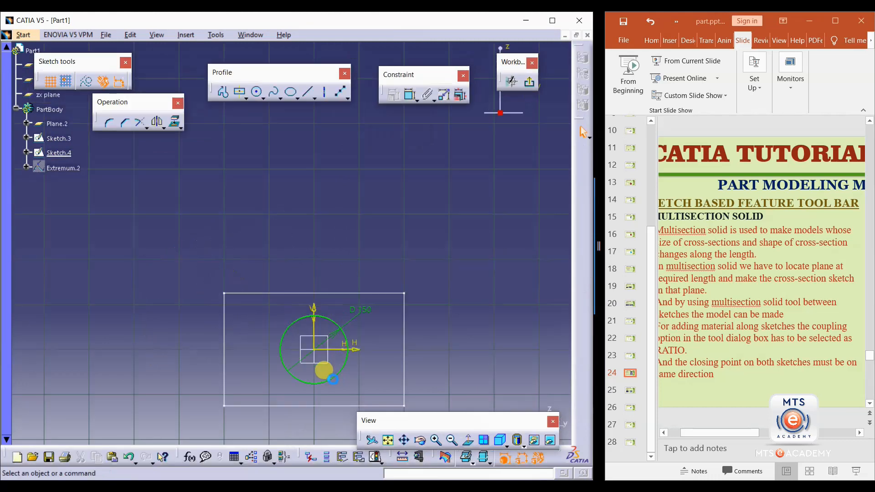
mouse_move(339, 383)
middle_down()
mouse_move(313, 301)
mouse_move(318, 284)
middle_up()
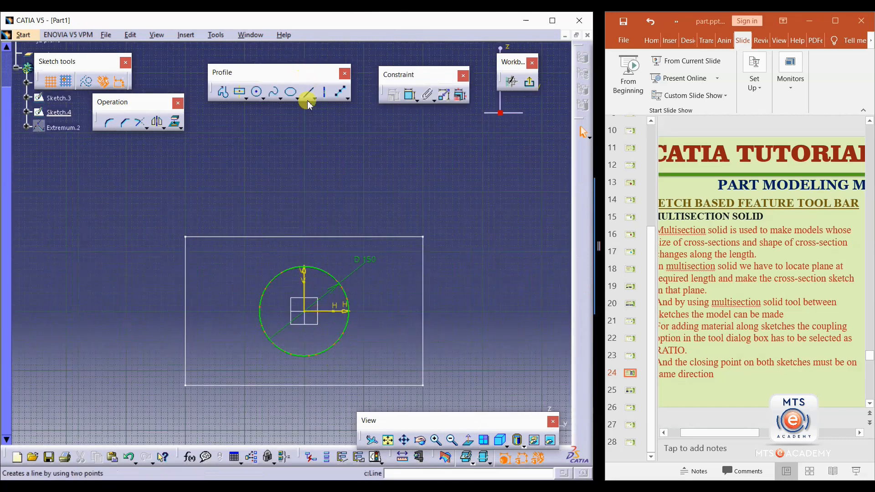
Place a single point on the circle's upper-left arc and remove it again.
click(346, 96)
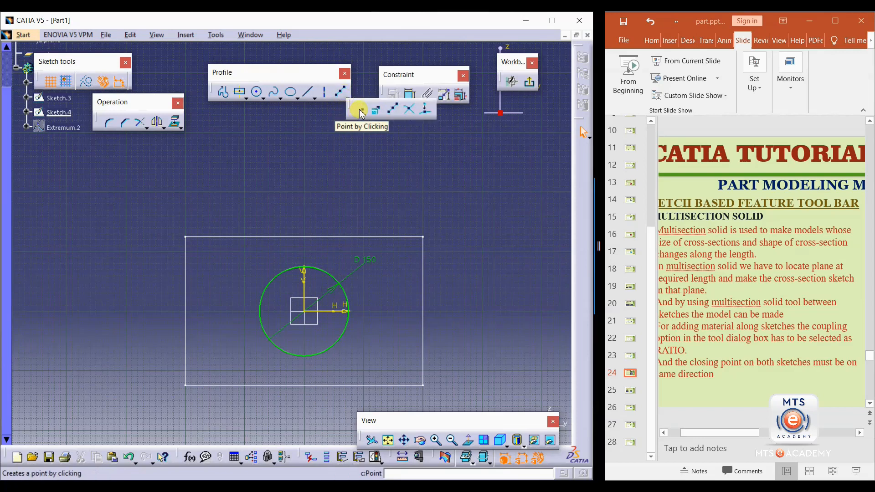
click(360, 113)
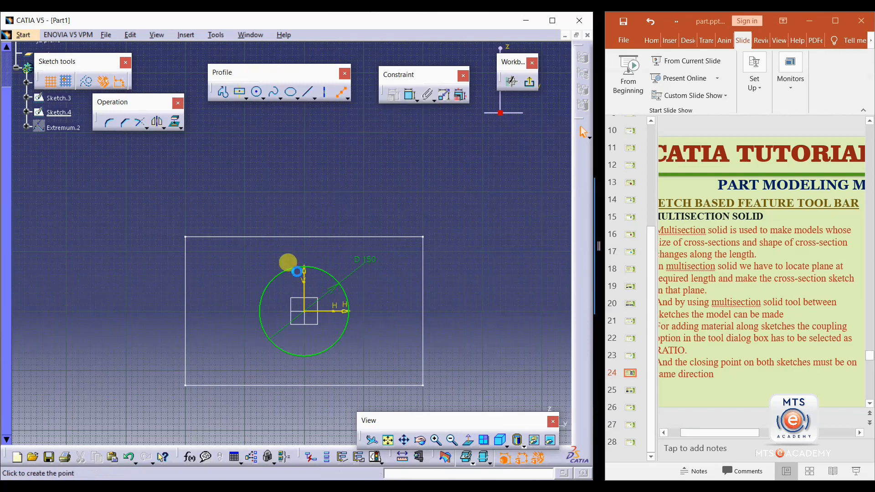
click(272, 280)
click(307, 92)
key(Escape)
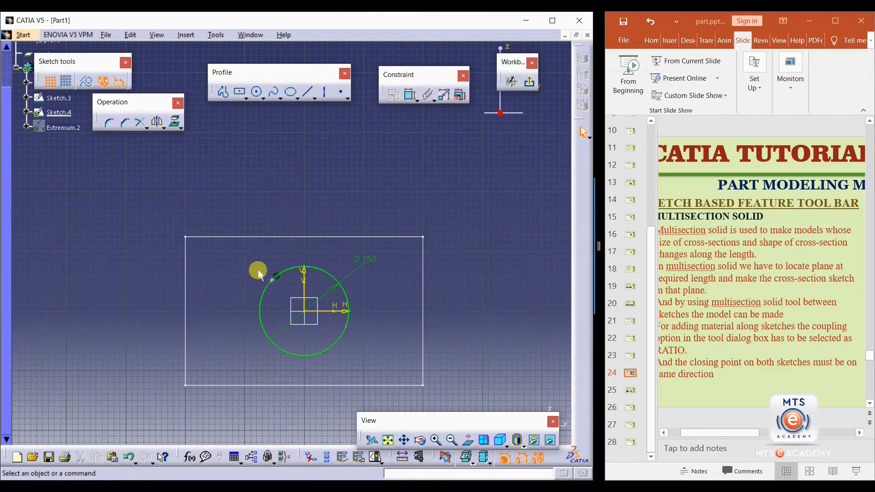
drag(256, 264, 290, 291)
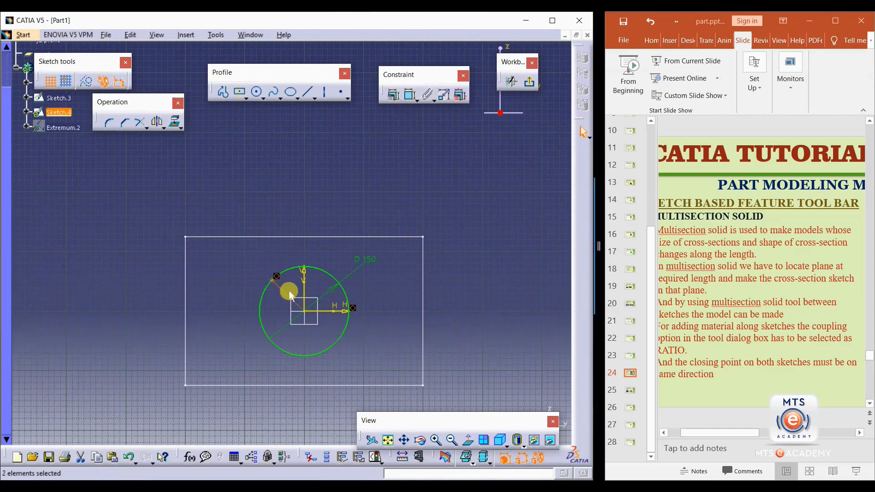
click(290, 294)
Create 4 equidistant points along the 150 mm circle.
click(342, 96)
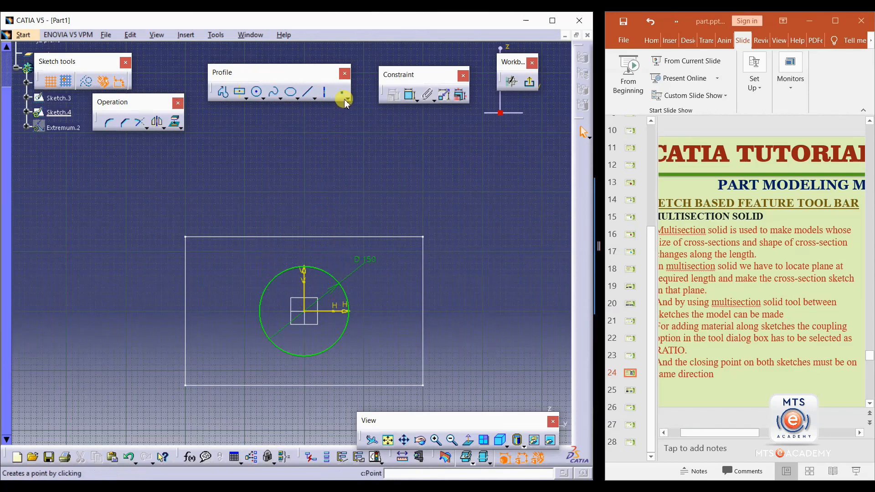
click(346, 101)
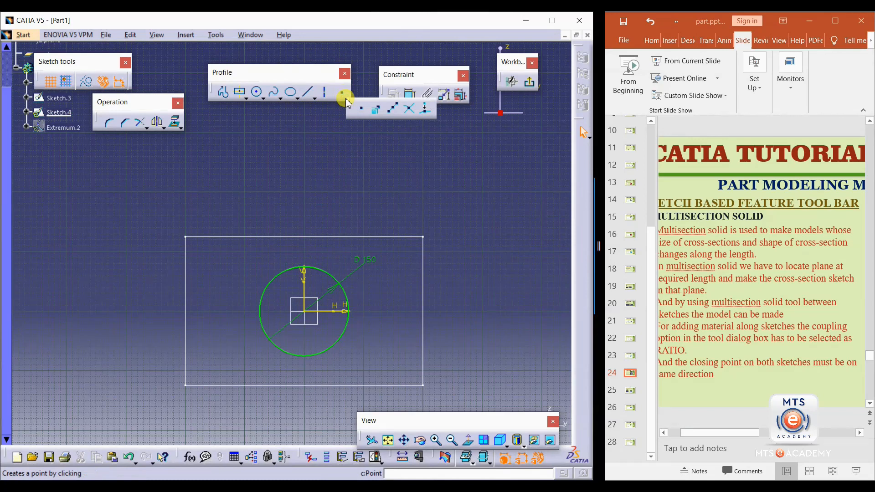
click(391, 115)
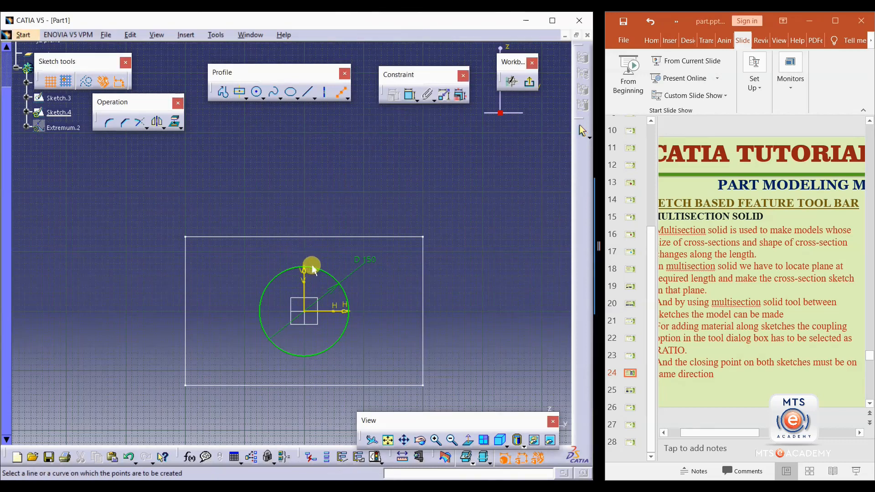
click(329, 277)
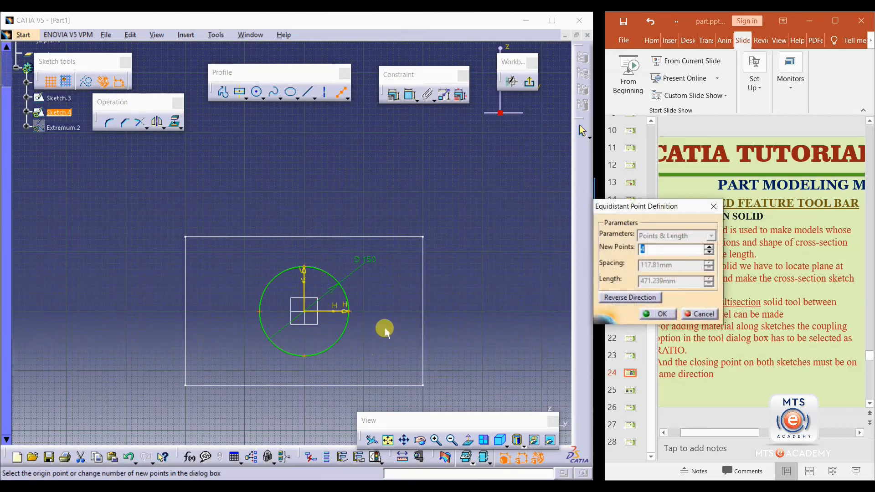
drag(642, 207, 450, 143)
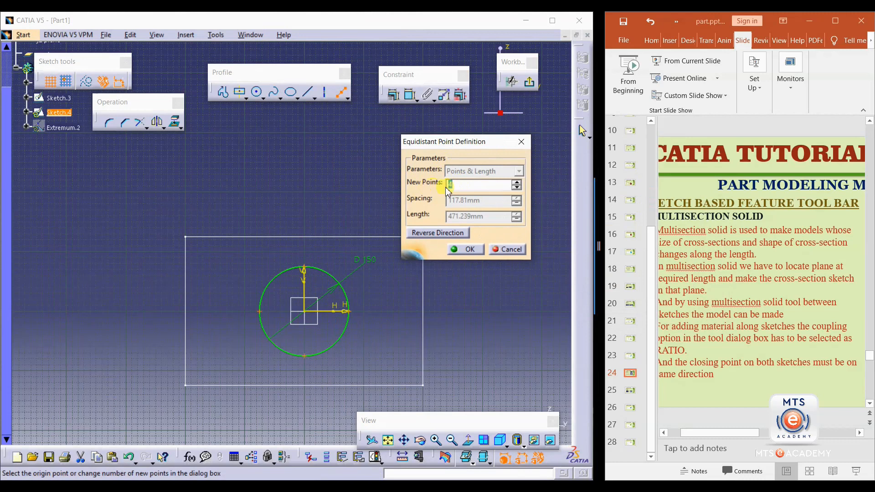
text(10)
click(481, 199)
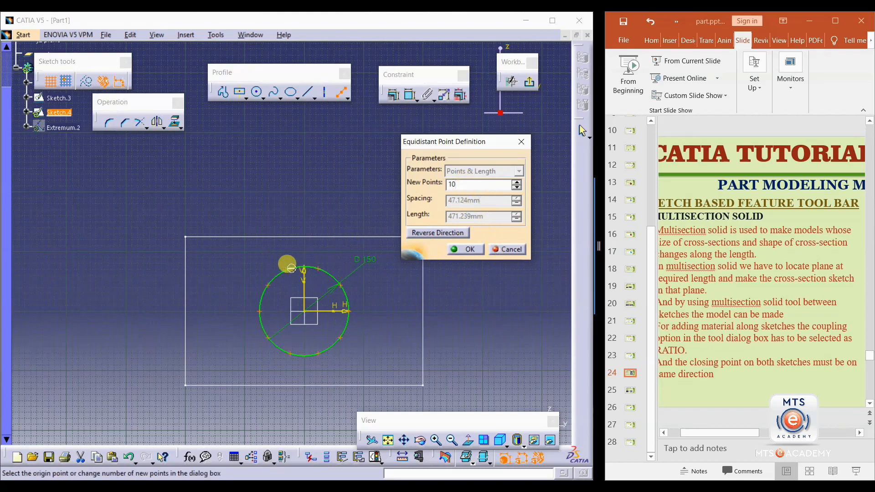
double_click(454, 184)
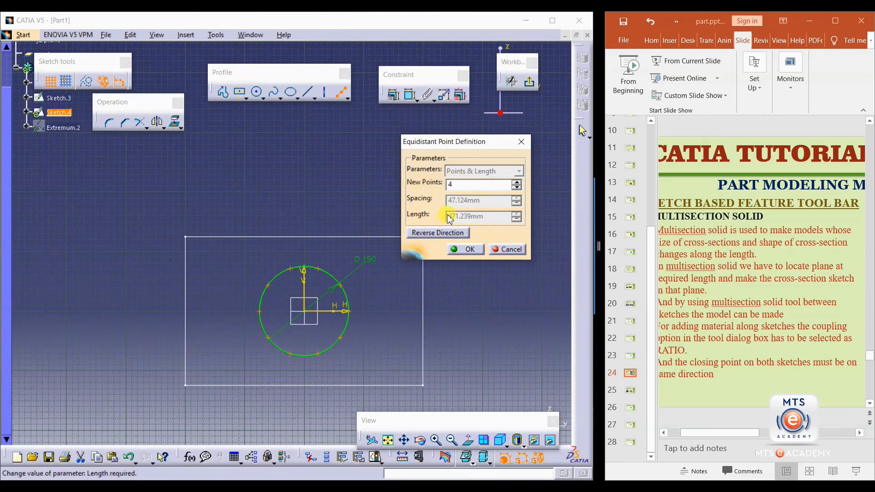
click(469, 255)
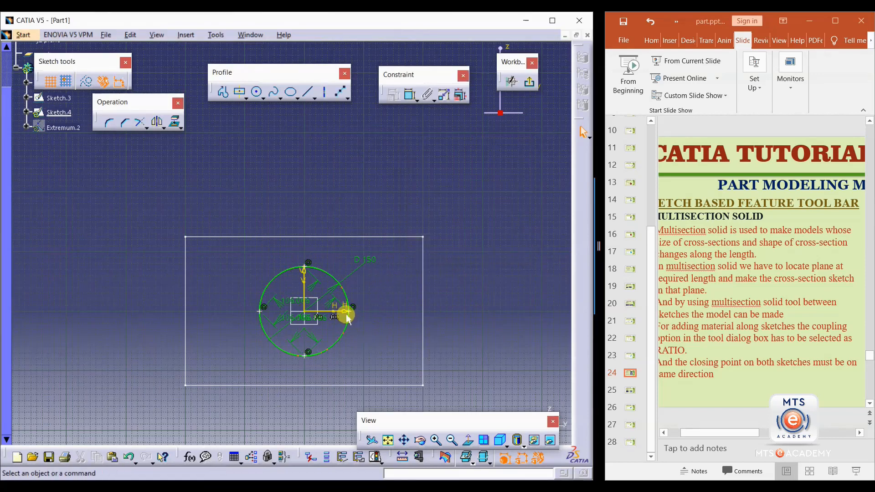
Move the equidistant points around the circle to diagonal positions facing the rectangle's corners.
mouse_move(350, 312)
mouse_down()
mouse_move(337, 265)
mouse_move(266, 248)
mouse_move(227, 274)
mouse_move(229, 326)
mouse_move(299, 265)
mouse_move(350, 301)
mouse_move(279, 346)
mouse_move(324, 254)
mouse_move(357, 311)
mouse_move(258, 314)
mouse_move(310, 266)
mouse_move(348, 295)
mouse_move(316, 260)
mouse_move(236, 295)
mouse_move(336, 338)
mouse_move(359, 295)
mouse_move(349, 271)
mouse_up()
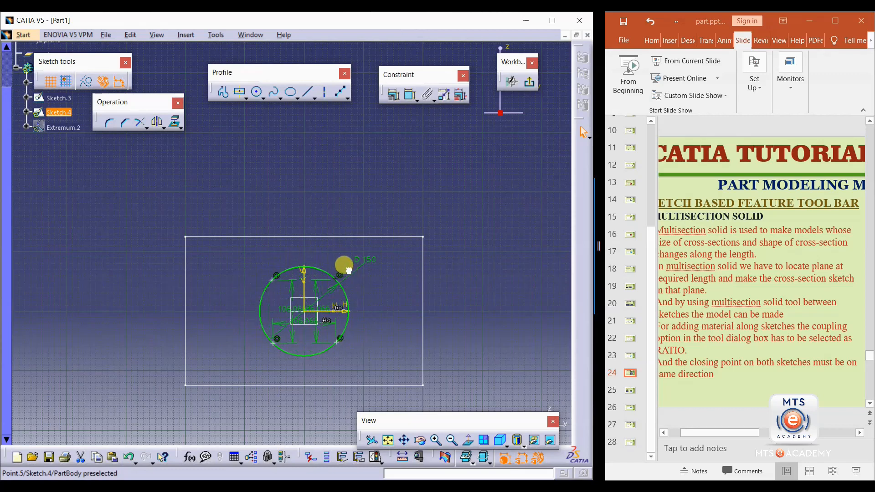
click(387, 296)
mouse_move(358, 301)
ctrl+middle_down()
mouse_move(358, 260)
mouse_move(337, 249)
ctrl+middle_up()
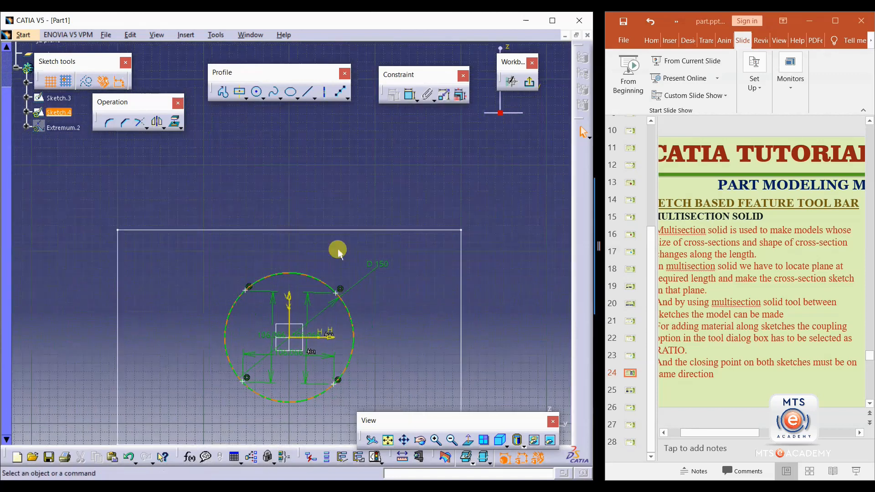
Draw an axis line from the circle's centre to its upper-right equidistant point.
click(324, 92)
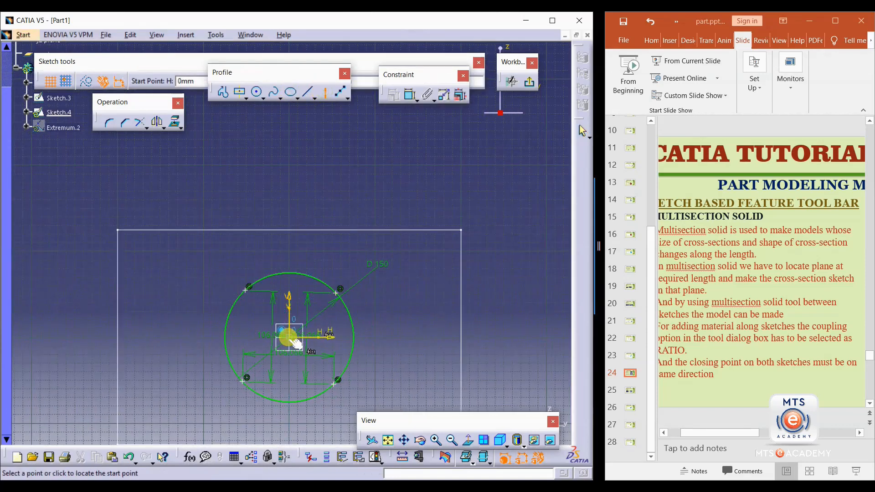
click(289, 337)
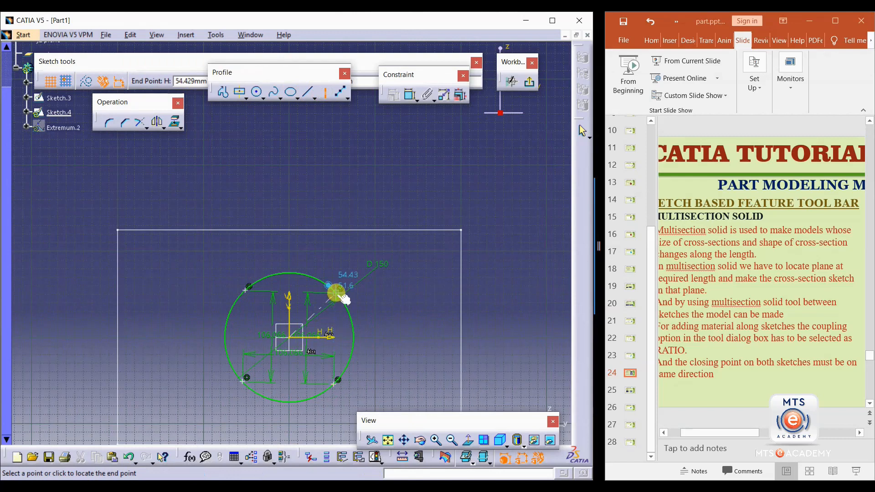
click(339, 291)
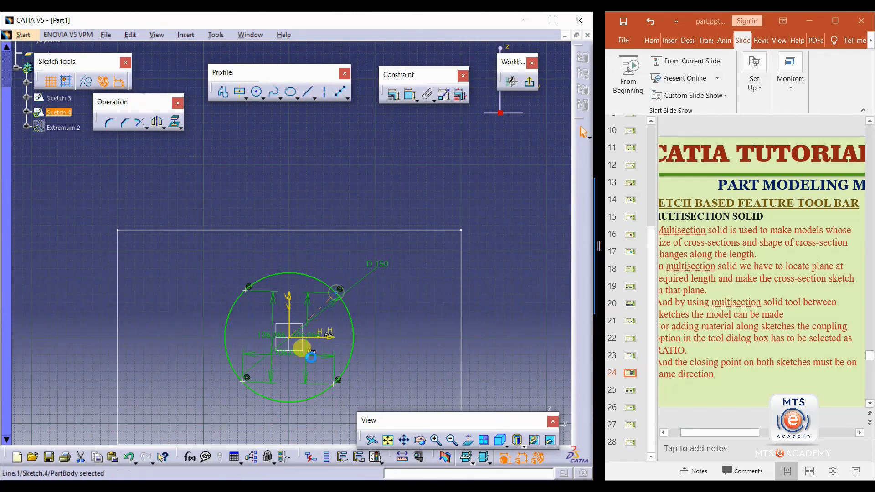
Constrain the axis line at 45° to the horizontal sketch axis and exit the sketch.
click(410, 95)
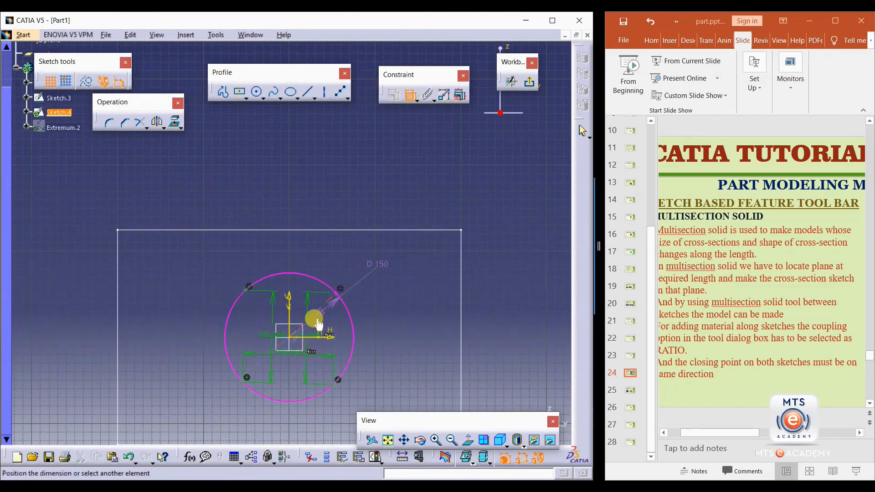
click(329, 337)
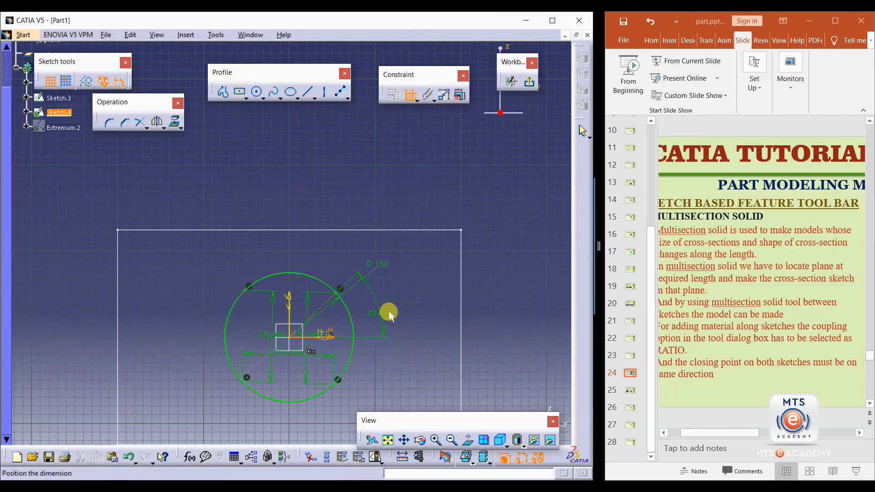
double_click(402, 303)
text(4)
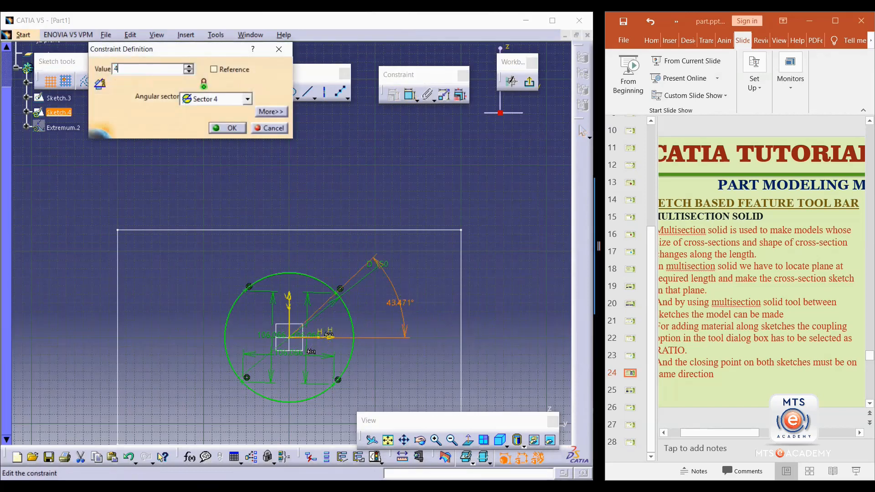
text(5)
key(Return)
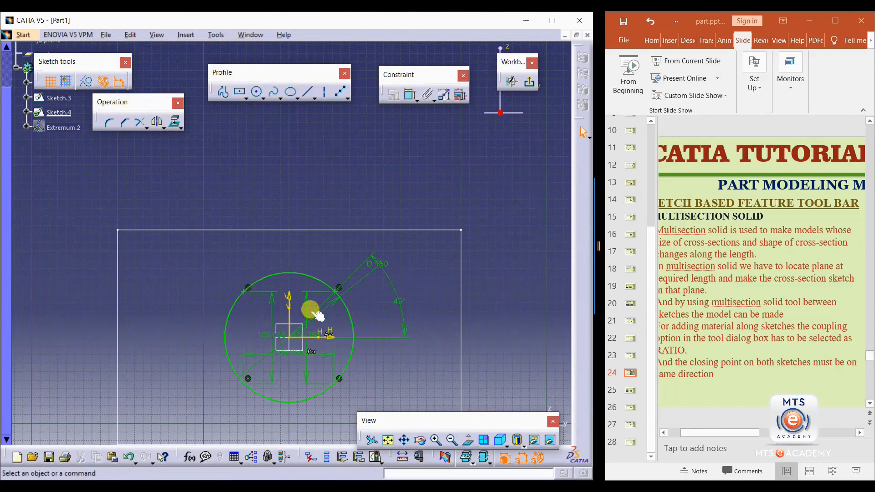
click(529, 82)
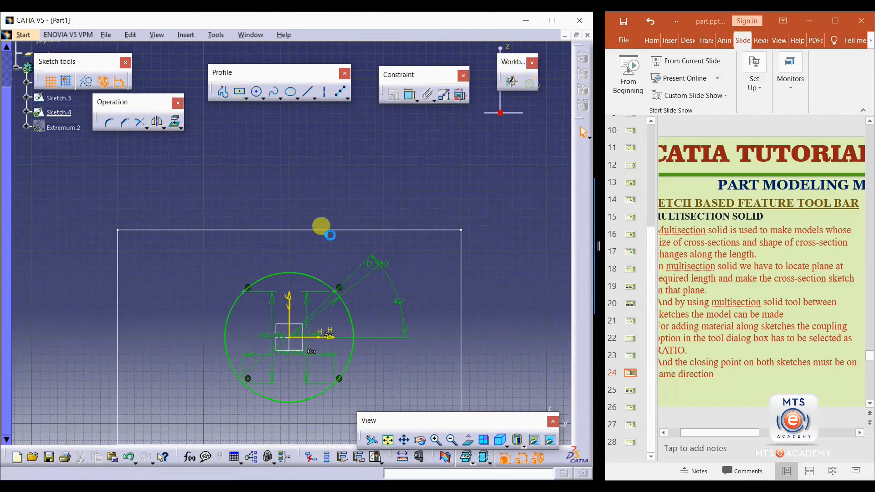
mouse_move(302, 309)
middle_down()
mouse_move(254, 322)
mouse_move(291, 367)
mouse_move(205, 329)
mouse_move(228, 319)
middle_up()
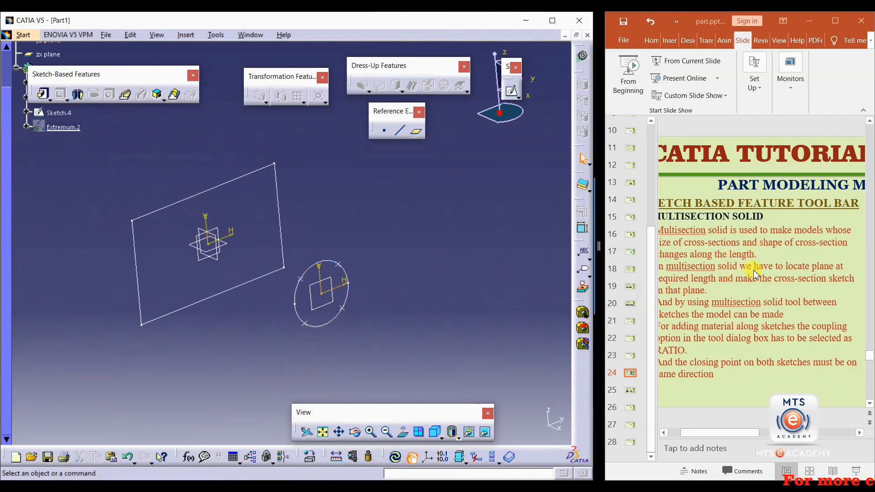
Switch to PowerPoint, read the slide on manual coupling, and return to CATIA.
scroll(745, 394, down, 1)
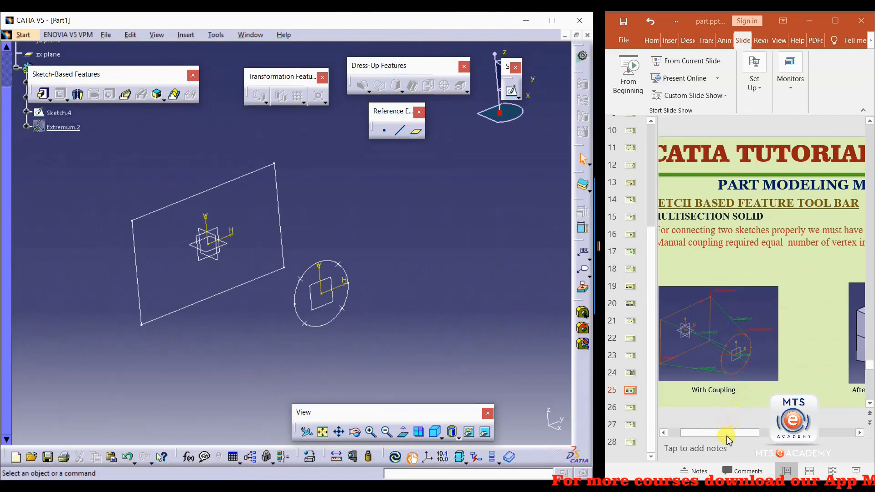
drag(727, 436, 793, 436)
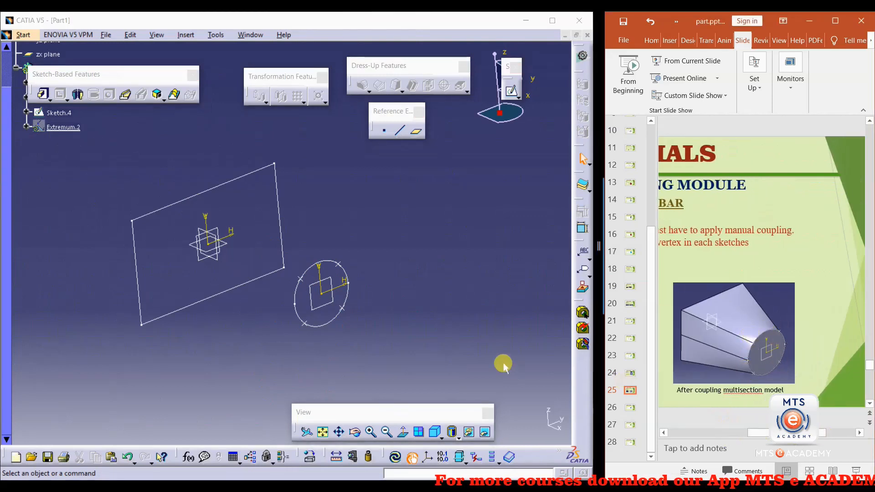
click(413, 244)
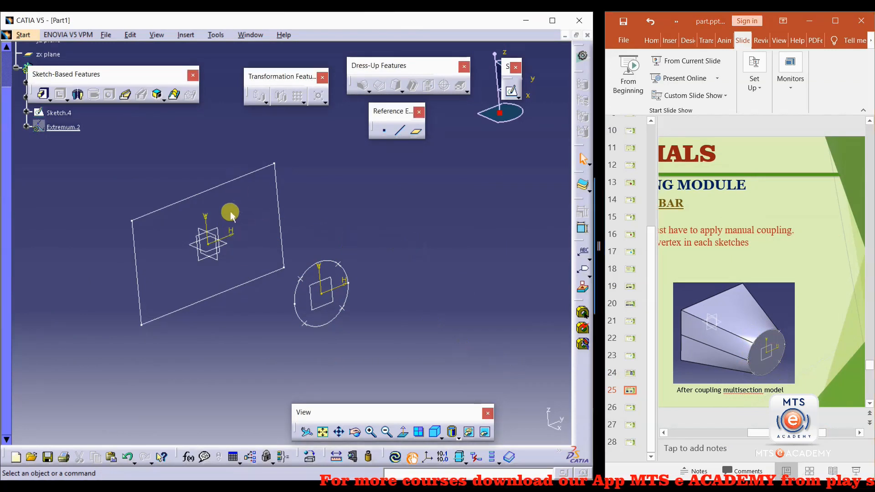
Start a multi-sections solid using the rectangle as the first section and the circle as the second.
click(174, 94)
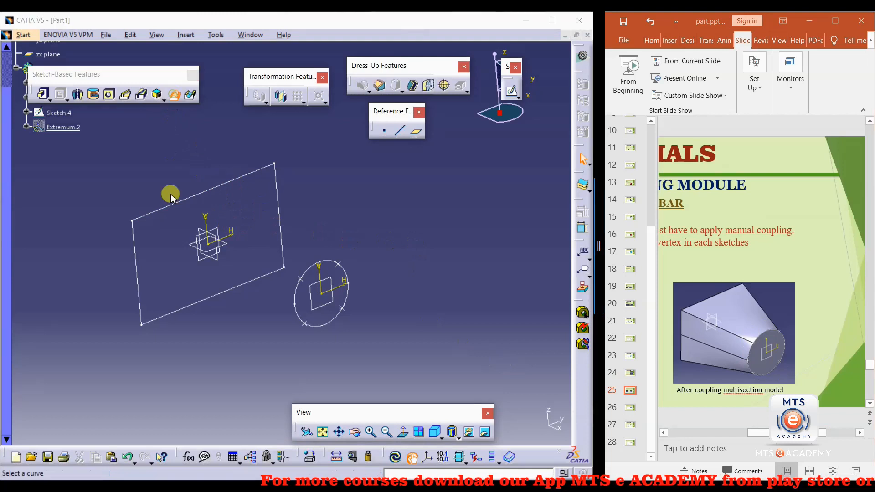
click(179, 201)
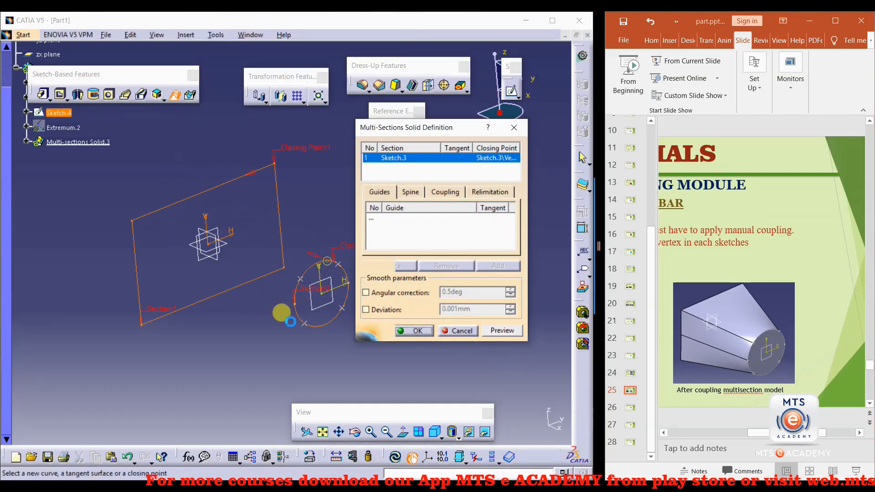
click(334, 266)
middle_drag(246, 334, 190, 327)
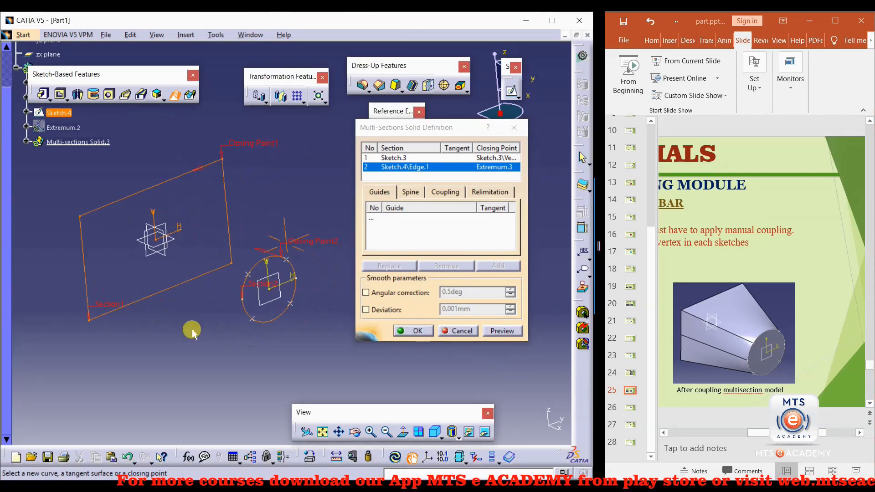
Add manual couplings from the rectangle's two upper corners to the matching upper points on the circle.
click(446, 192)
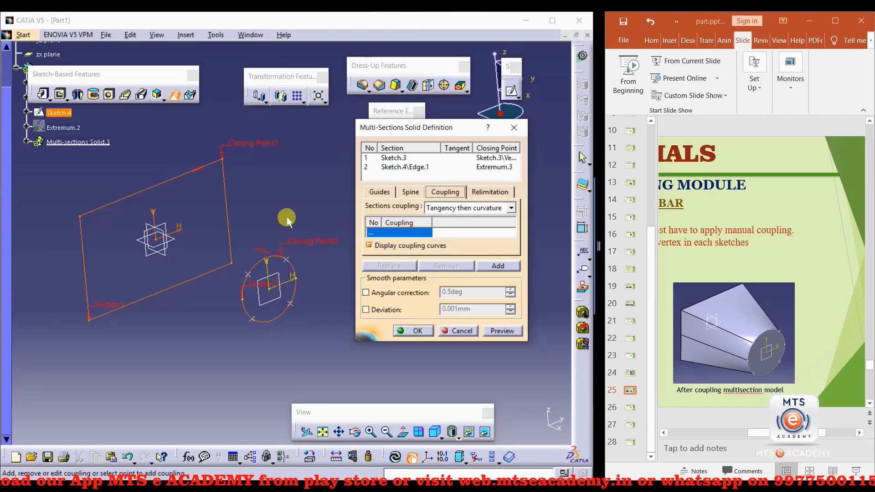
click(223, 158)
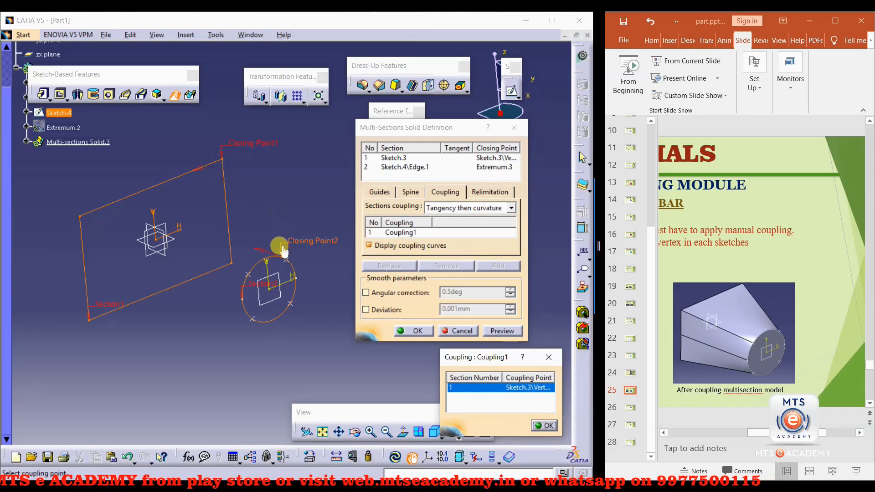
click(288, 262)
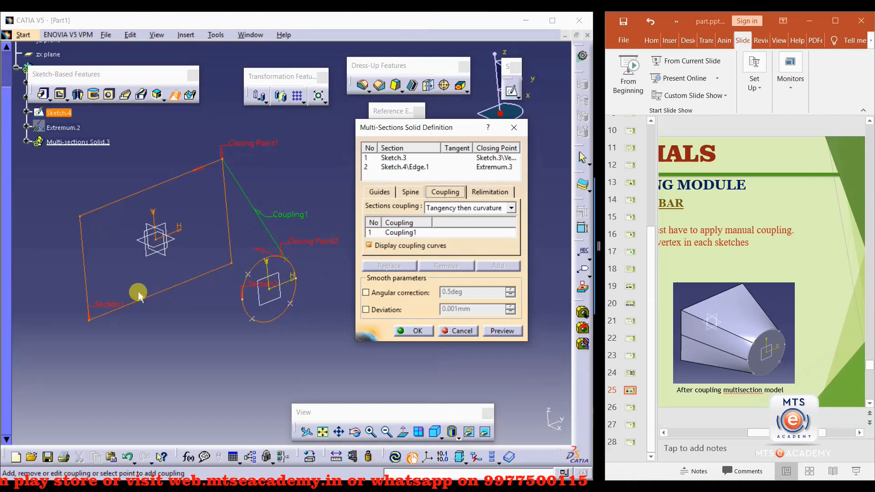
click(81, 216)
click(248, 275)
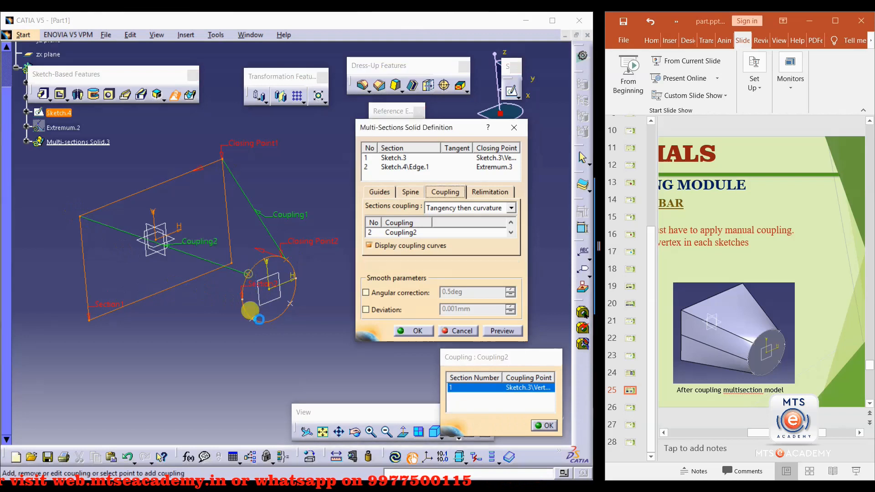
Add manual couplings from the rectangle's two lower corners to the matching lower points on the circle.
click(258, 319)
click(93, 318)
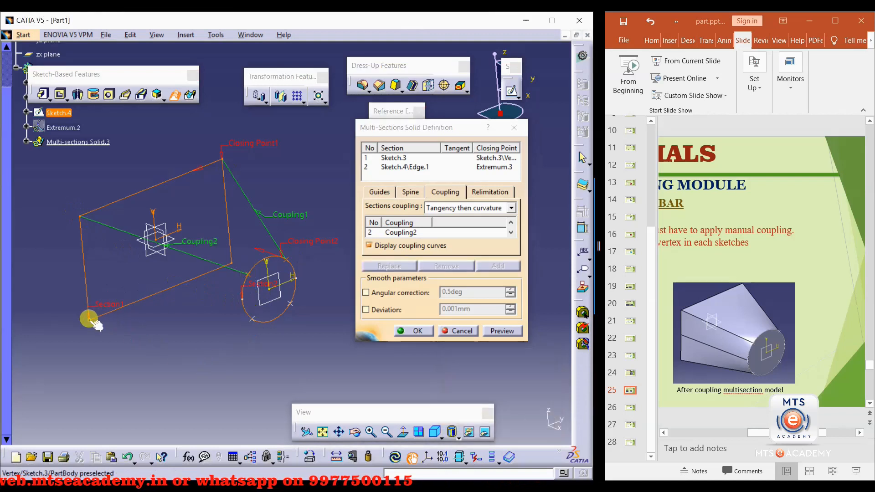
click(251, 318)
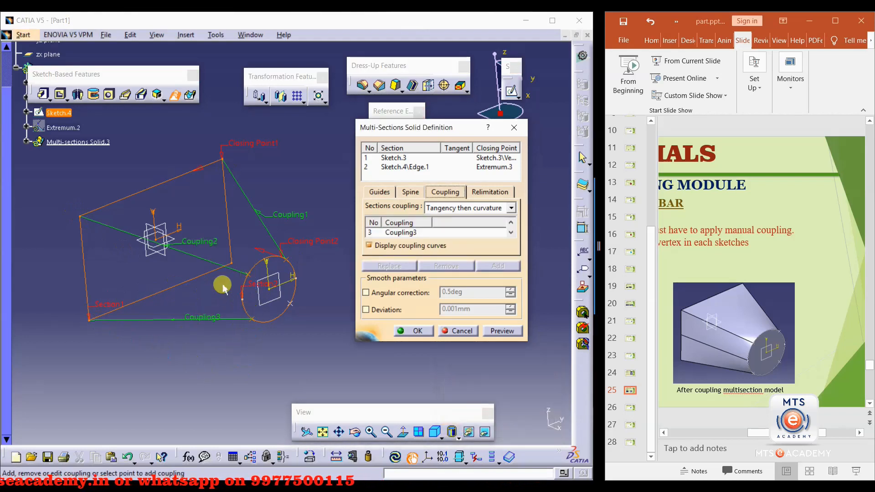
click(233, 264)
click(290, 305)
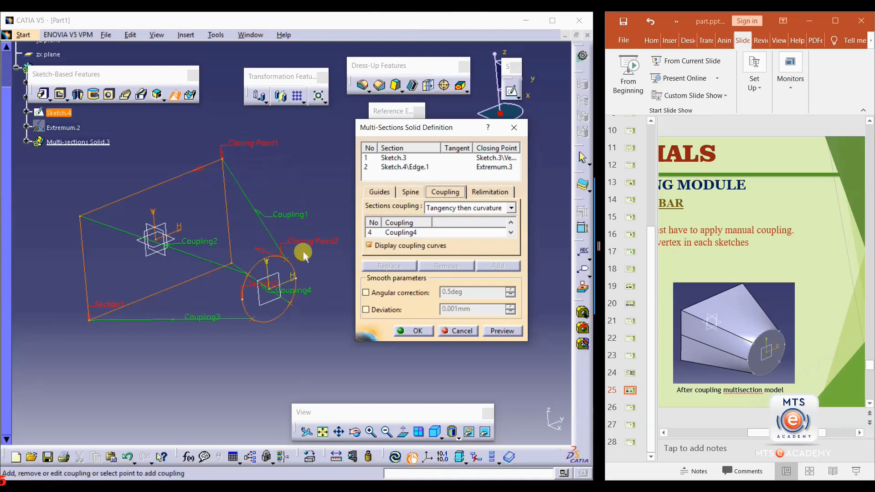
Preview the coupled solid and examine how its edges meet the circle near the second closing point.
ctrl+middle_drag(292, 283, 290, 241)
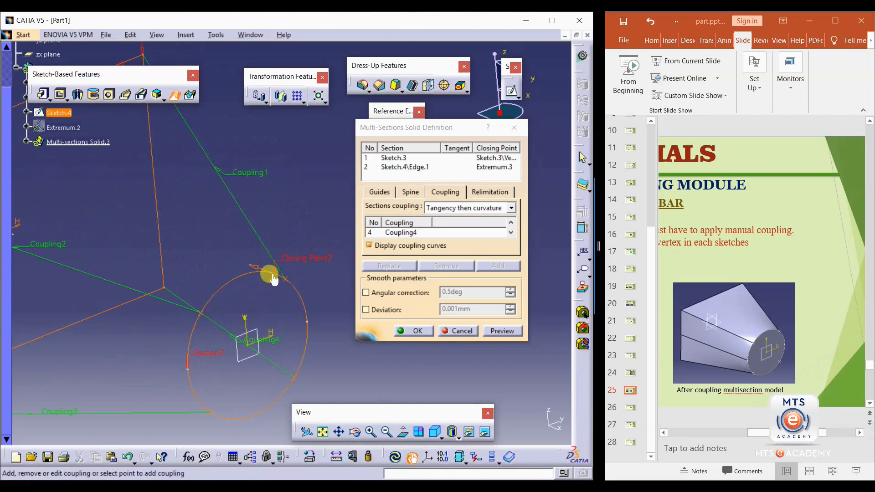
click(495, 331)
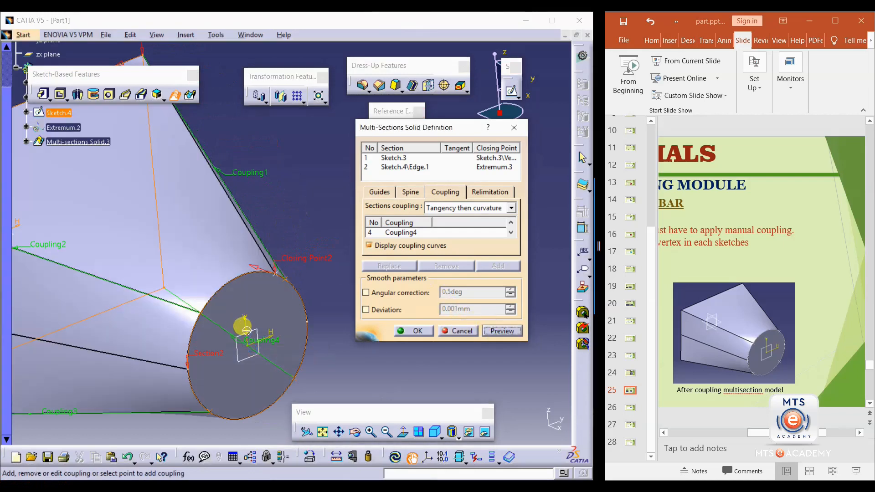
mouse_move(234, 322)
middle_down()
mouse_move(277, 345)
mouse_move(254, 308)
mouse_move(89, 346)
mouse_move(120, 336)
mouse_move(111, 313)
mouse_move(249, 298)
mouse_move(224, 293)
mouse_move(210, 385)
mouse_move(202, 374)
mouse_move(256, 328)
mouse_move(225, 233)
middle_up()
middle_drag(250, 331, 222, 298)
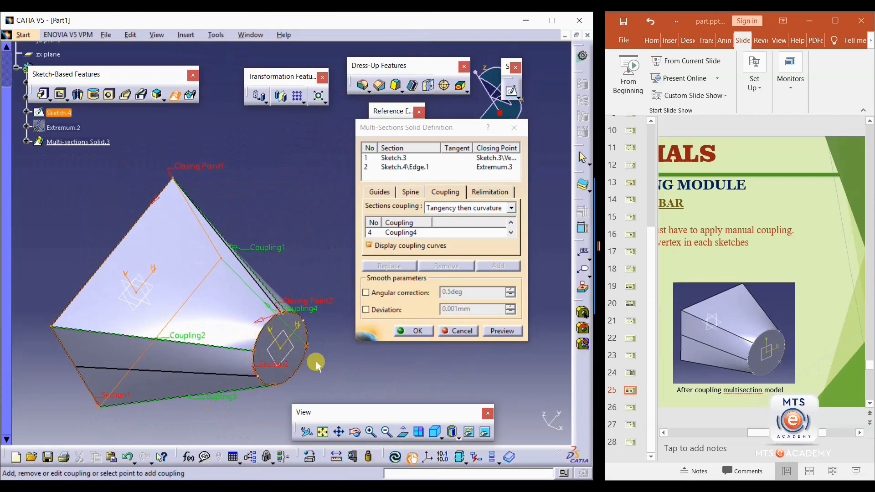
middle_drag(288, 365, 274, 245)
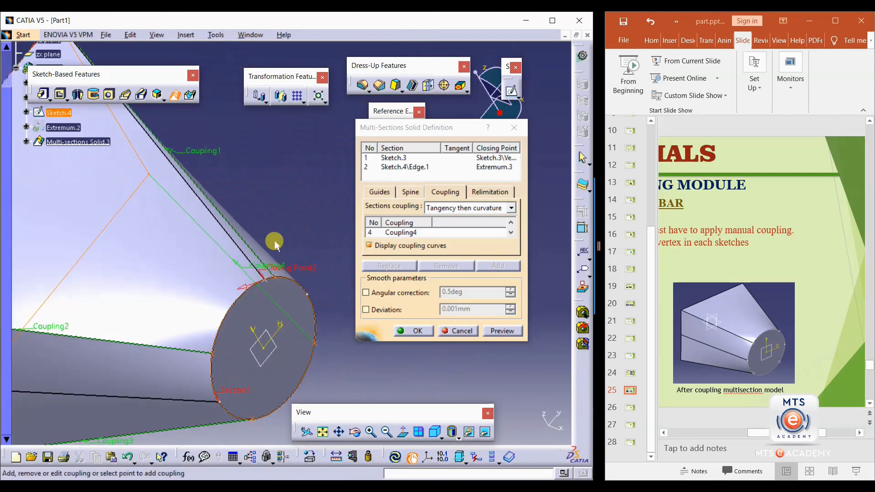
Replace the circle's closing point with the sketch point coupled to the rectangle's upper-right corner, preview, and create the solid.
right_click(309, 273)
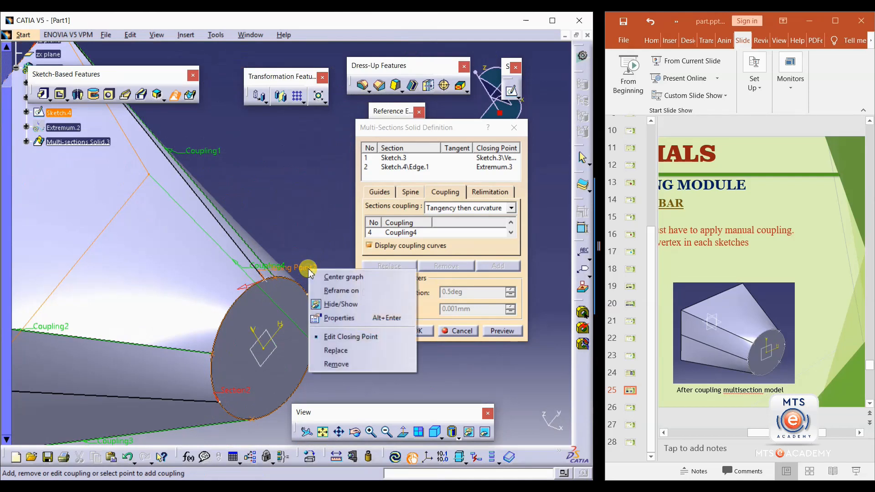
click(336, 350)
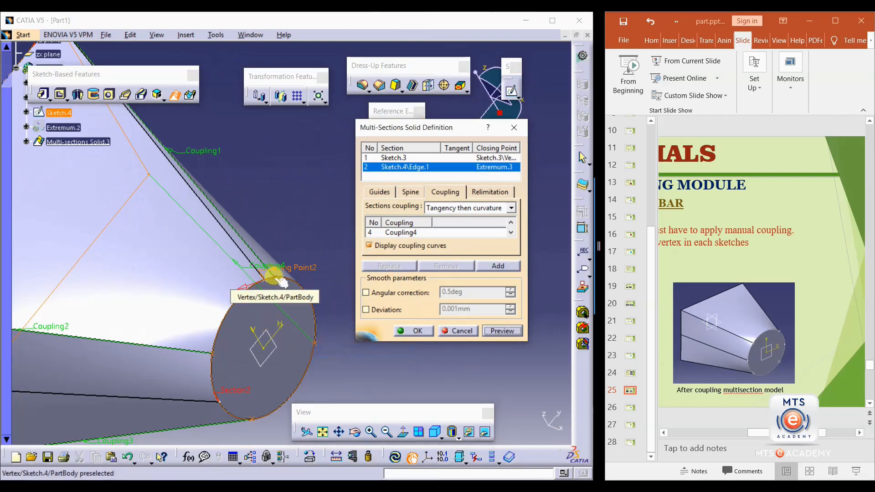
click(280, 281)
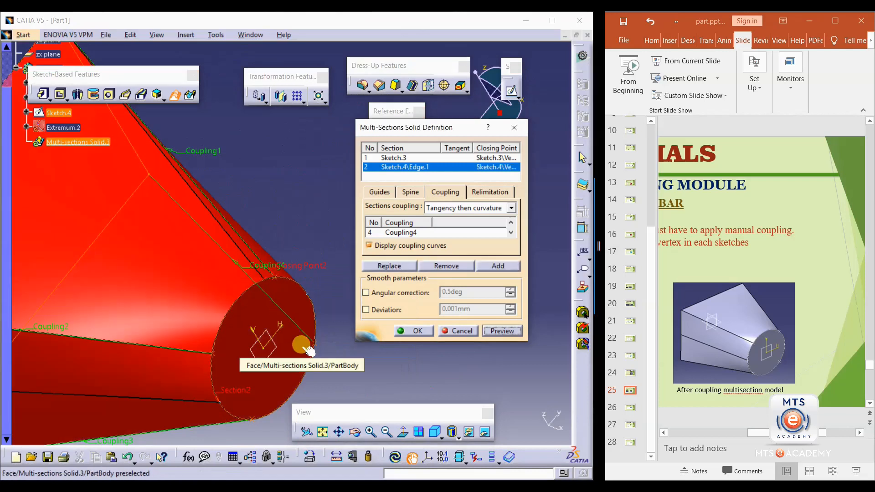
click(503, 331)
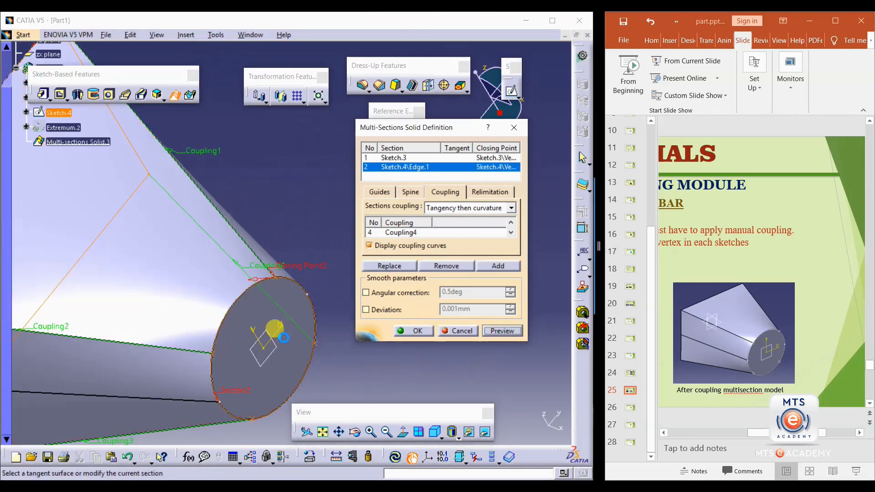
mouse_move(292, 350)
middle_down()
mouse_move(280, 340)
mouse_move(197, 336)
mouse_move(296, 301)
mouse_move(289, 338)
middle_up()
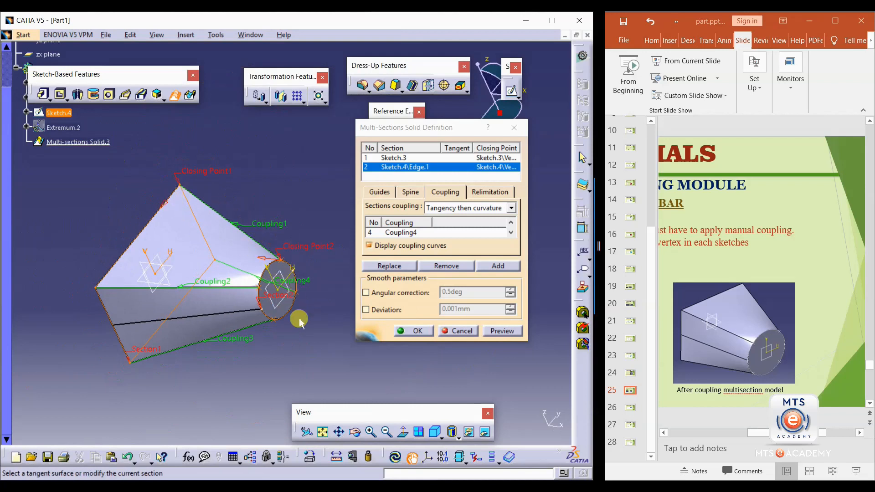
click(416, 332)
Inspect the multi-sections solid's coupled side faces and its circular and rectangular ends.
middle_drag(314, 306, 168, 306)
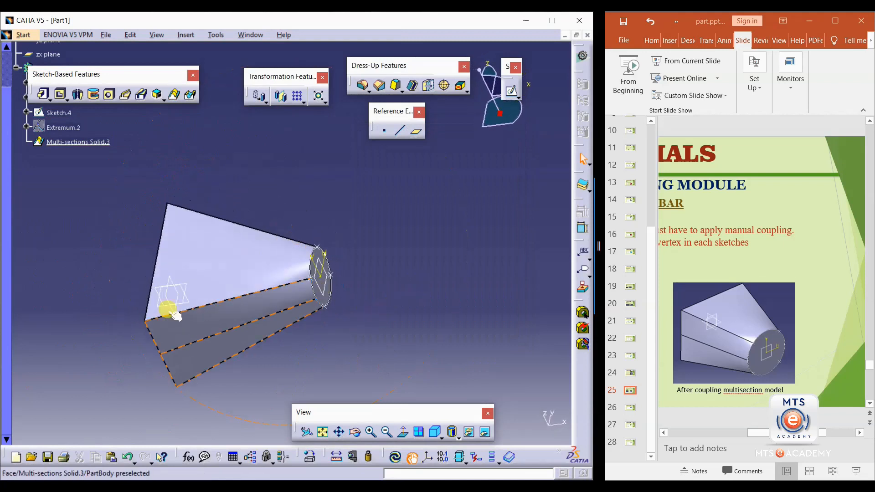
click(169, 306)
middle_drag(290, 251, 237, 314)
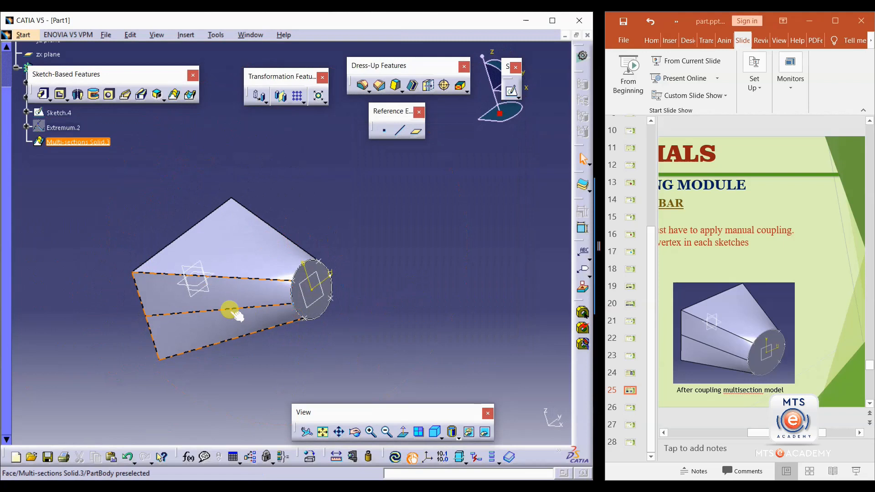
click(167, 147)
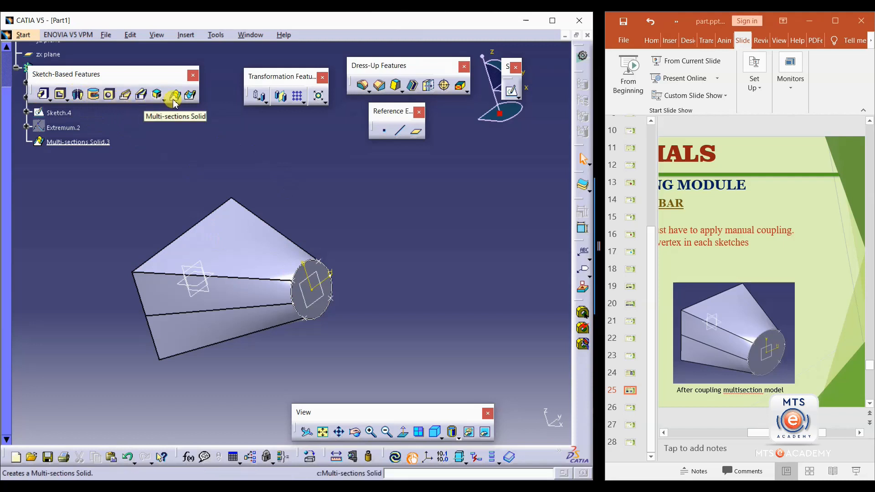
middle_drag(194, 319, 228, 354)
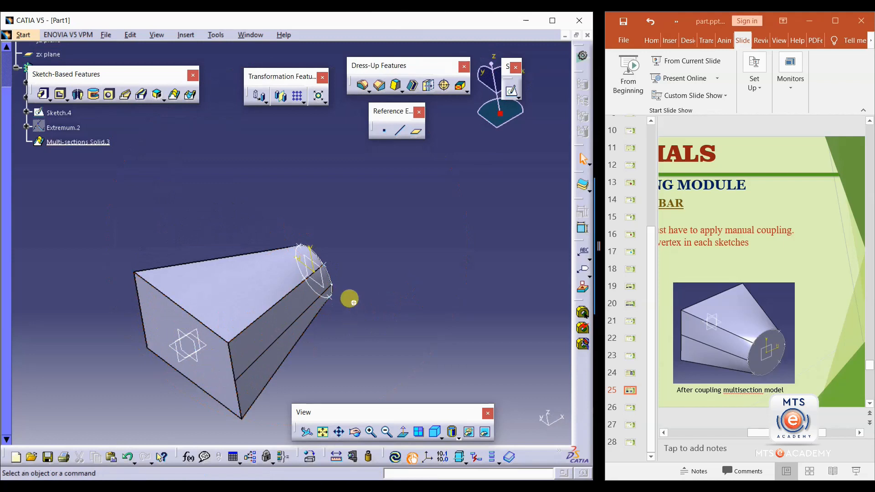
Sketch a rectangle centred on the origin on the solid's rectangular end face, slightly inside its outline, and exit the sketch.
middle_drag(348, 297, 142, 303)
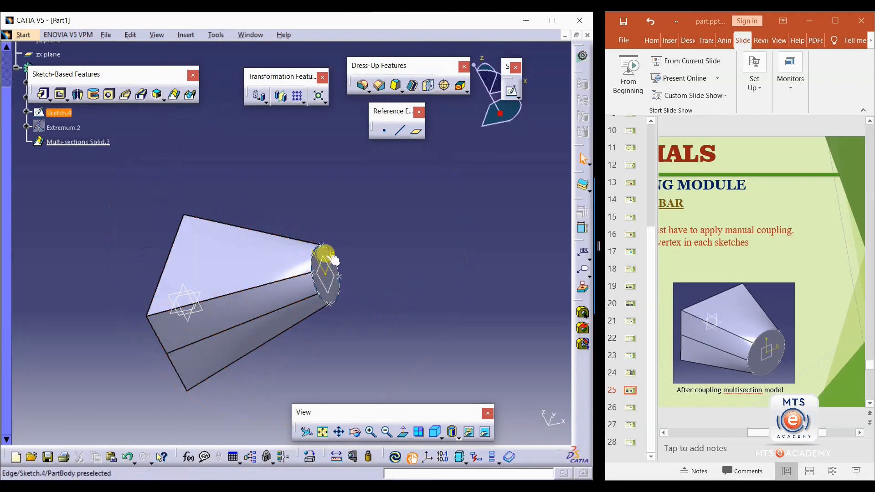
middle_drag(360, 312, 361, 312)
middle_drag(122, 317, 230, 289)
click(253, 375)
click(512, 90)
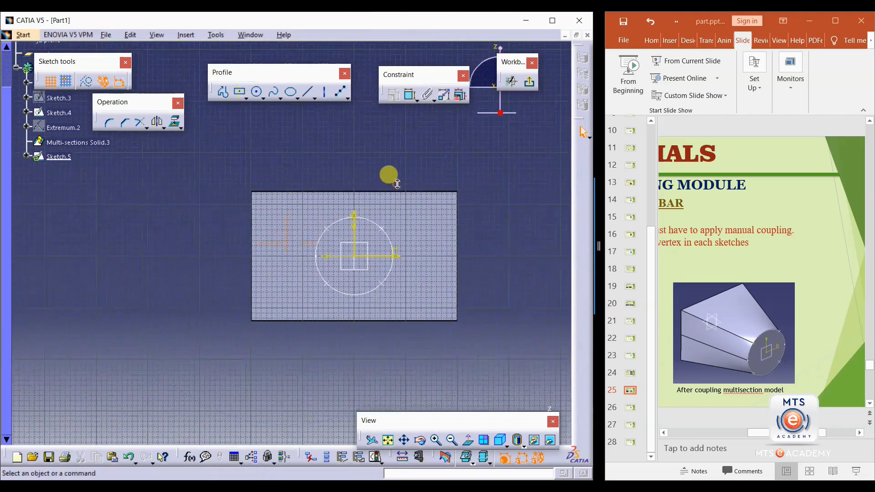
click(240, 92)
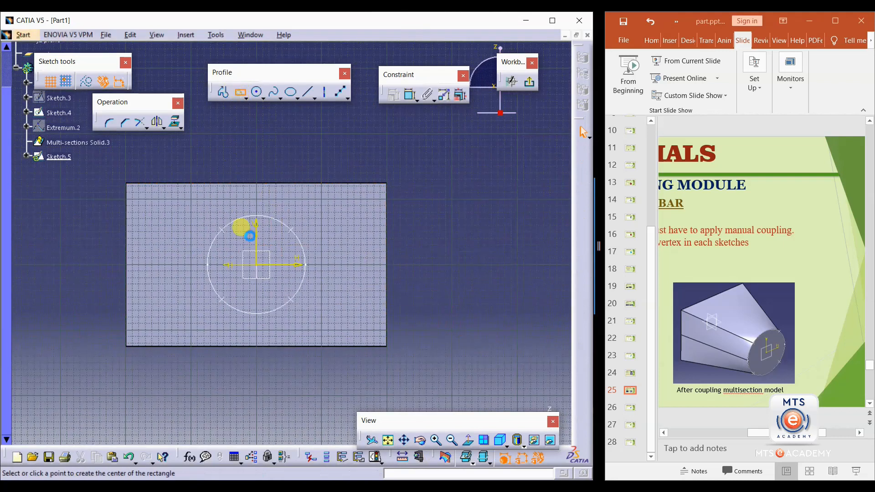
click(255, 264)
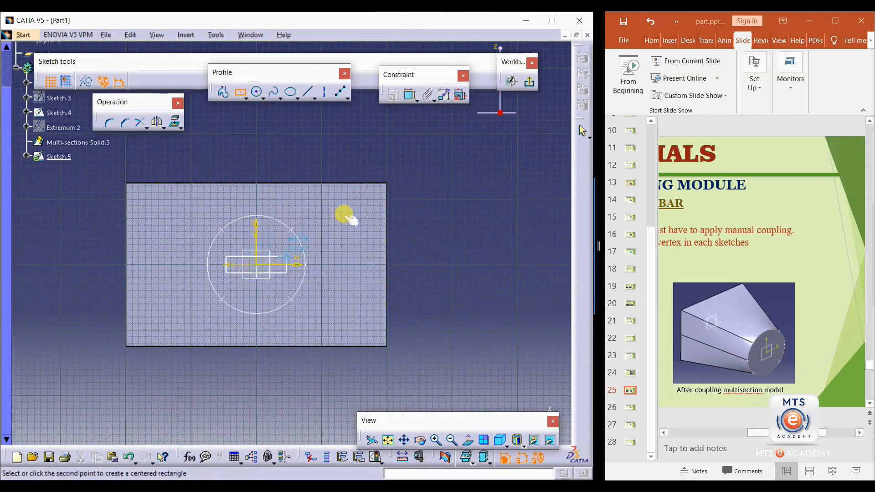
click(357, 201)
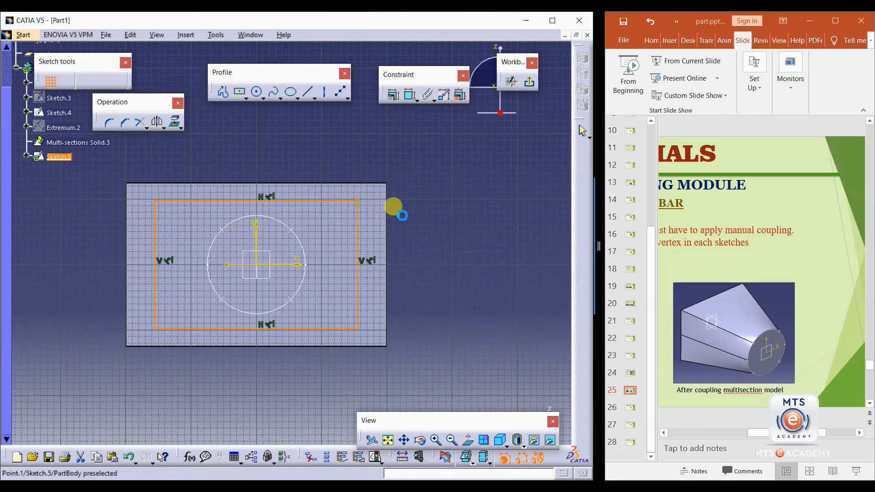
click(529, 82)
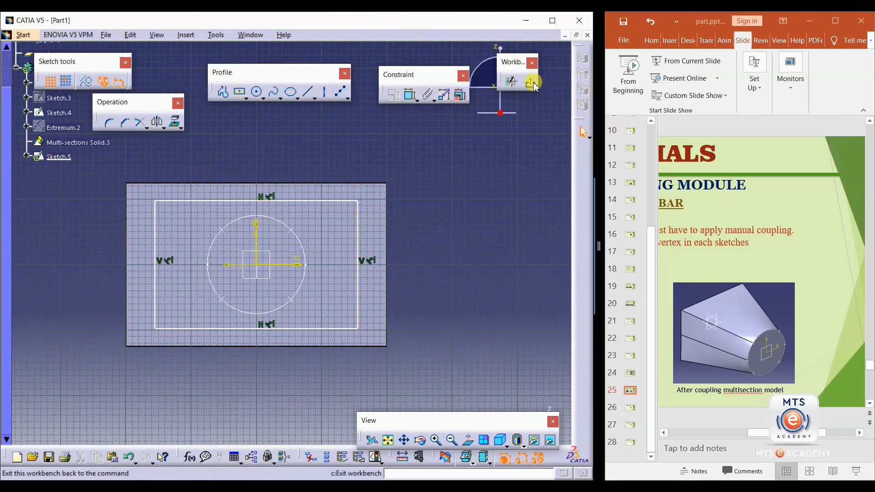
Hide the circle sketch on the small circular end of the solid.
mouse_move(369, 269)
middle_down()
mouse_move(225, 293)
mouse_move(126, 290)
middle_up()
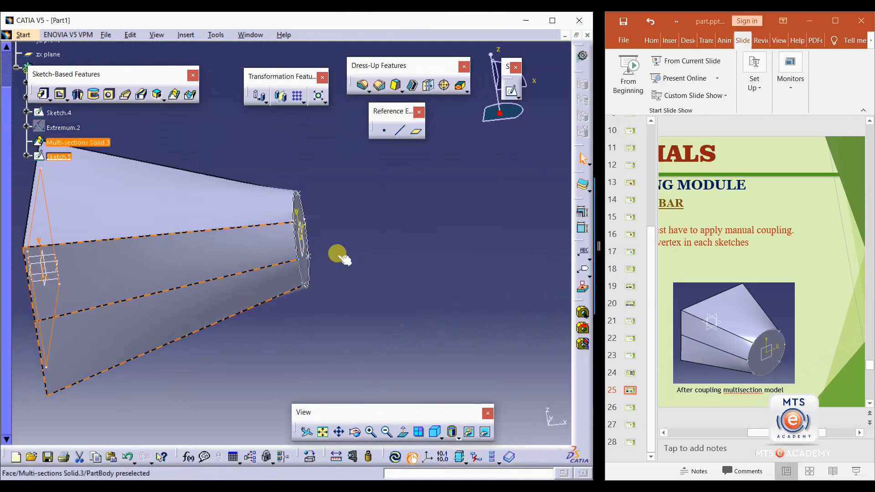
click(303, 206)
mouse_move(300, 203)
middle_down()
mouse_move(416, 275)
mouse_move(370, 288)
mouse_move(416, 299)
mouse_move(399, 279)
middle_up()
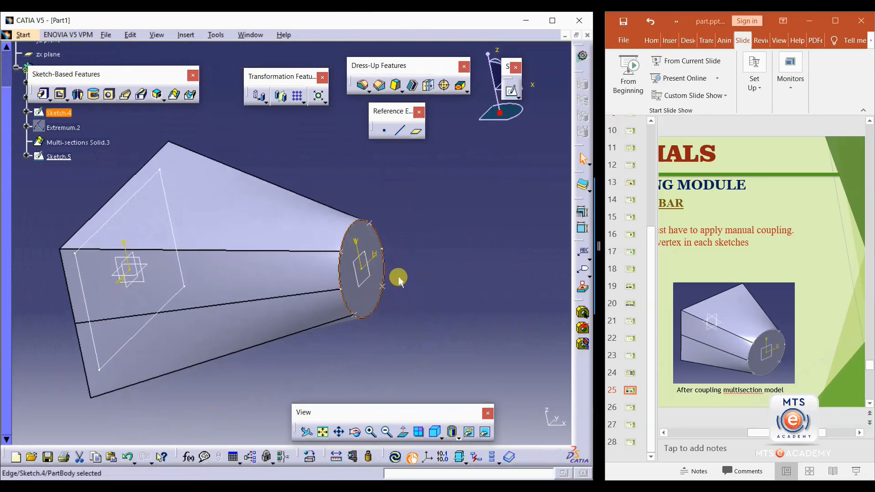
right_click(378, 238)
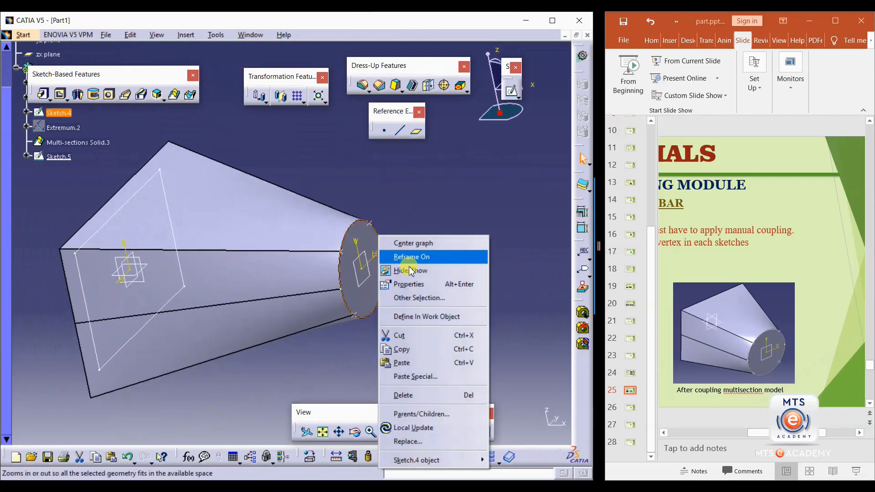
click(407, 267)
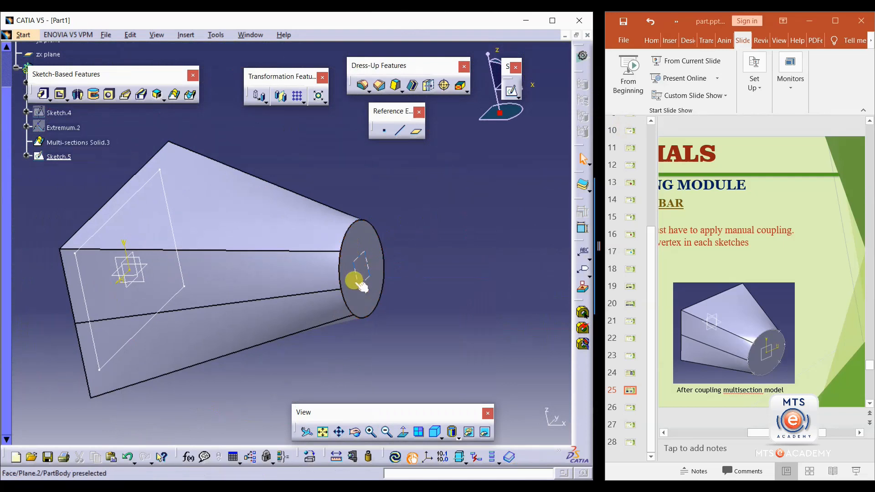
Start a sketch on the solid's circular end face and draw a smaller circle centred on the origin.
click(360, 233)
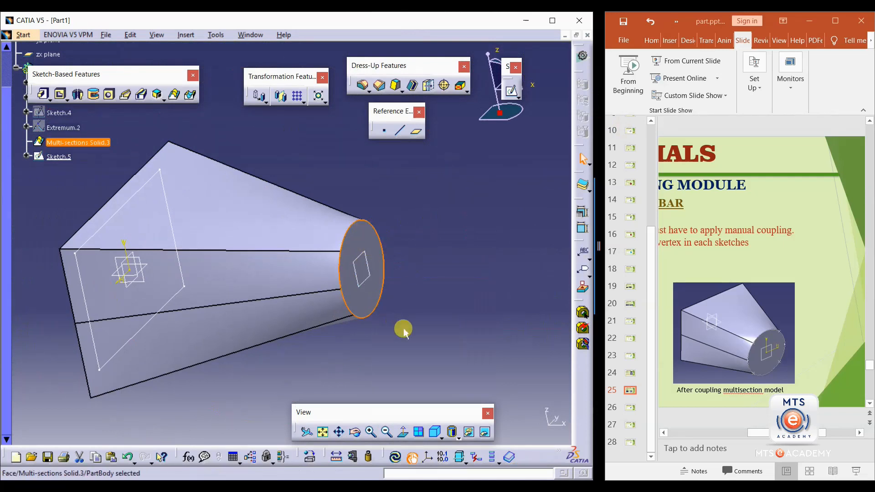
click(424, 248)
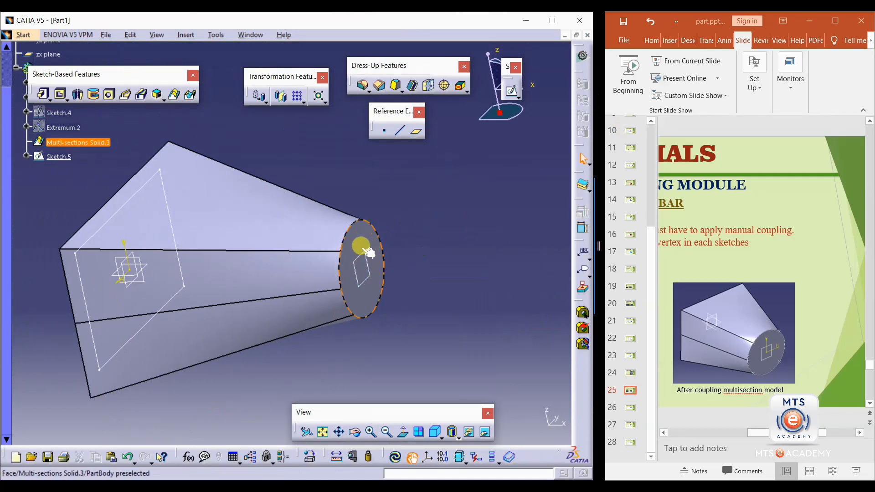
click(368, 250)
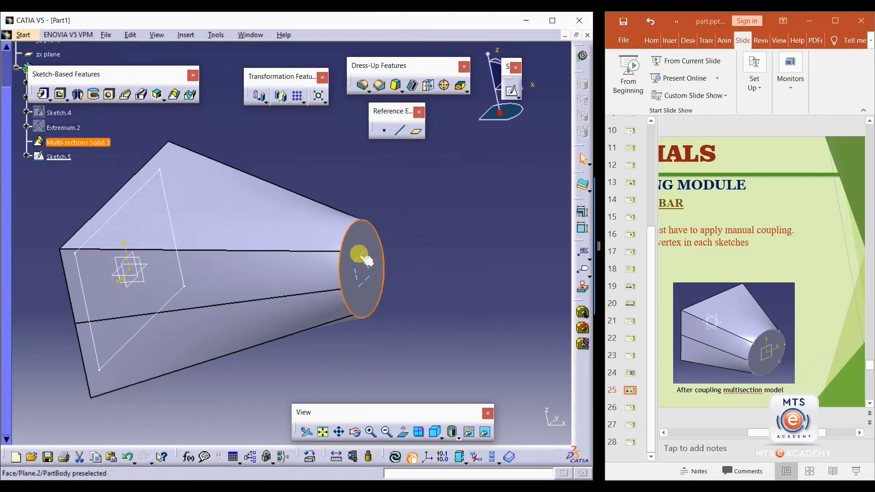
click(511, 91)
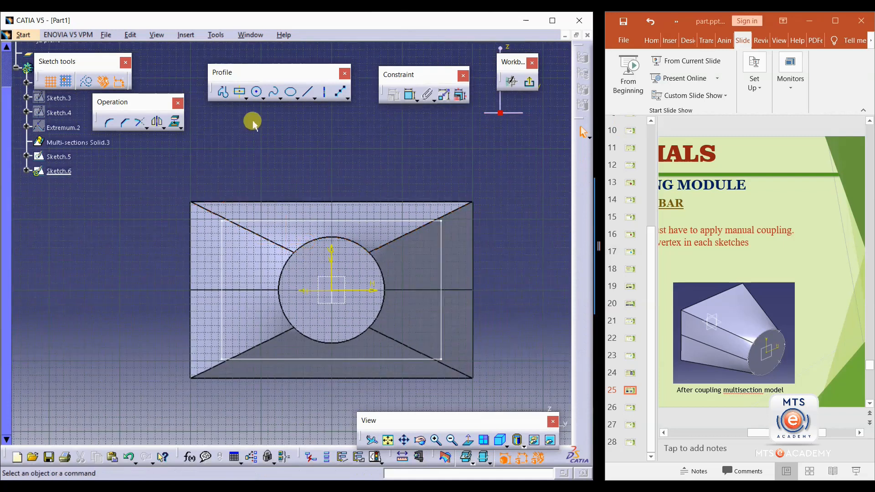
click(256, 92)
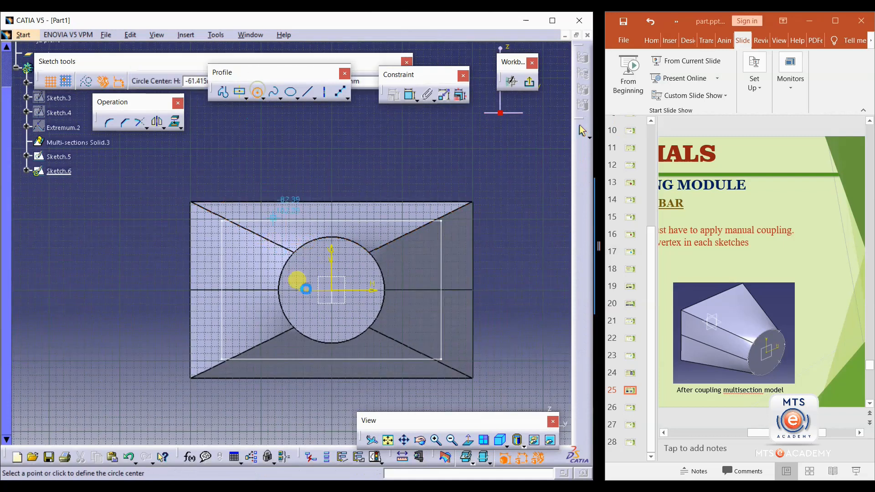
click(332, 290)
click(344, 254)
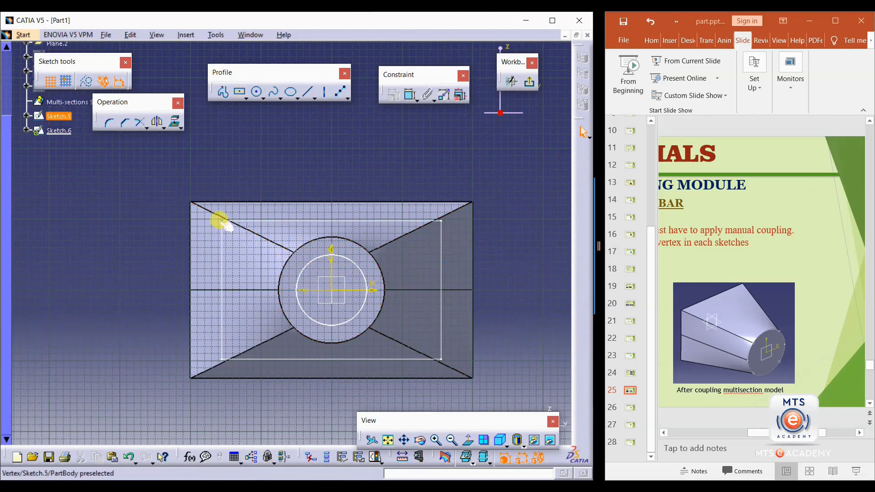
Place four equidistant points on the new inner circle and pull the geometry to shift the points around it.
click(313, 261)
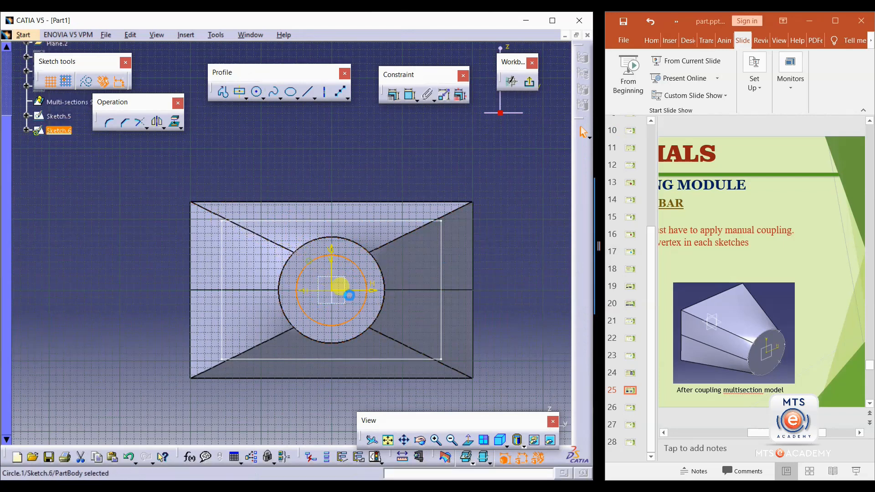
click(340, 91)
click(471, 250)
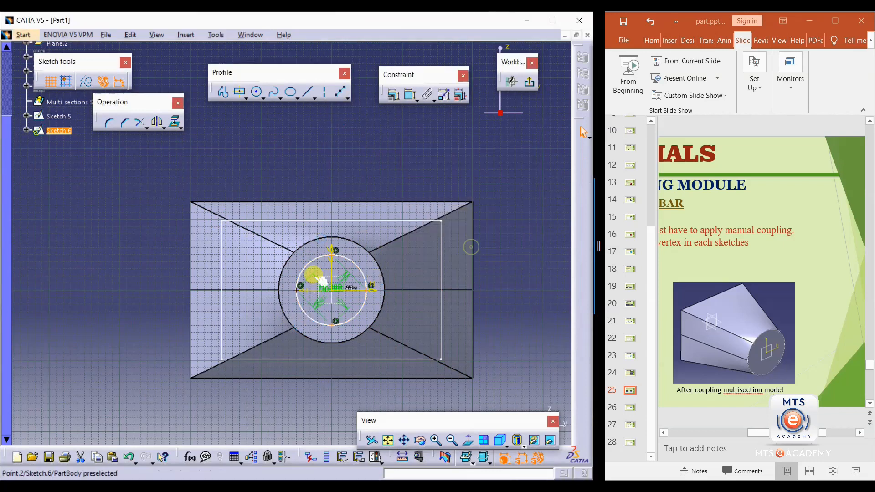
drag(371, 275, 347, 284)
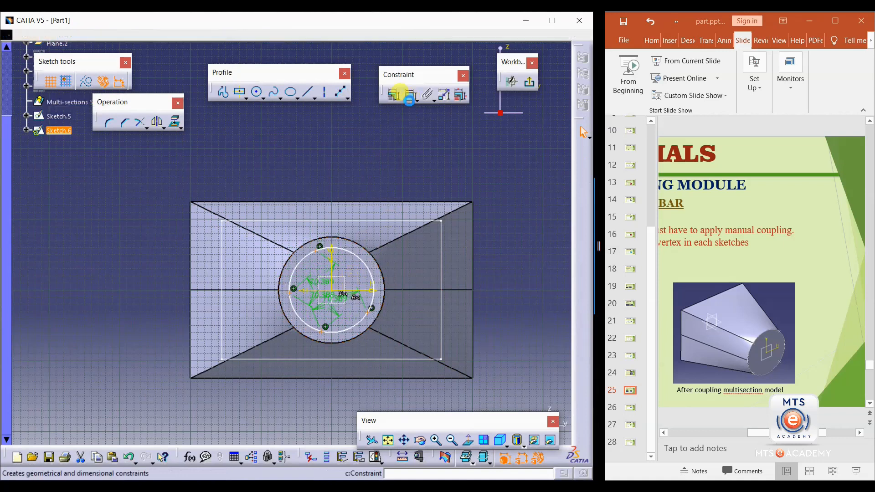
Dimension the inner circle's diameter and set it to 105 mm.
click(409, 94)
click(354, 255)
click(387, 158)
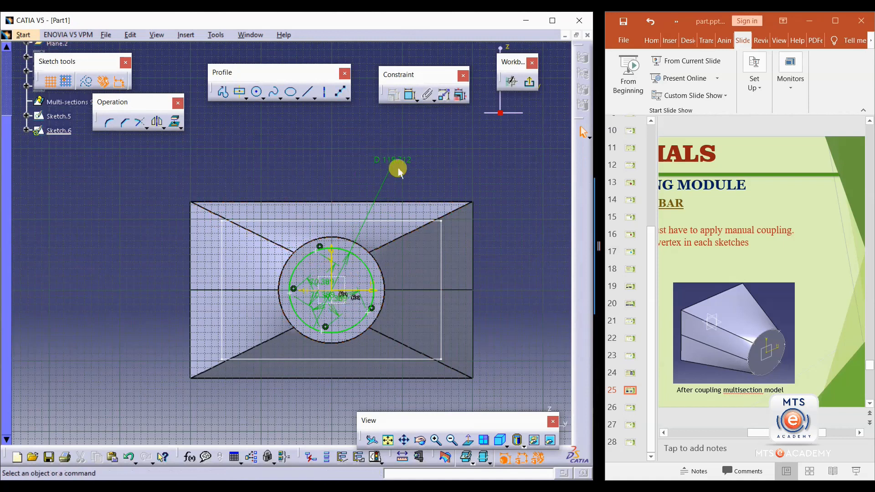
double_click(389, 156)
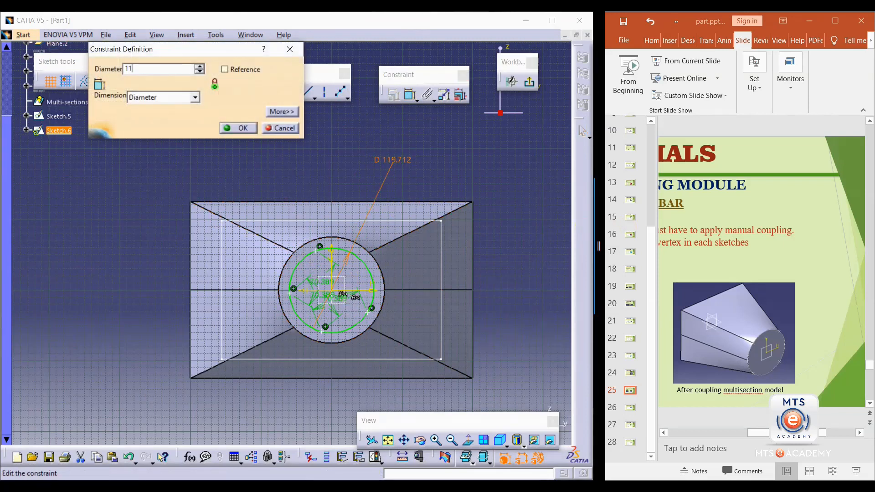
text(105mm)
key(Return)
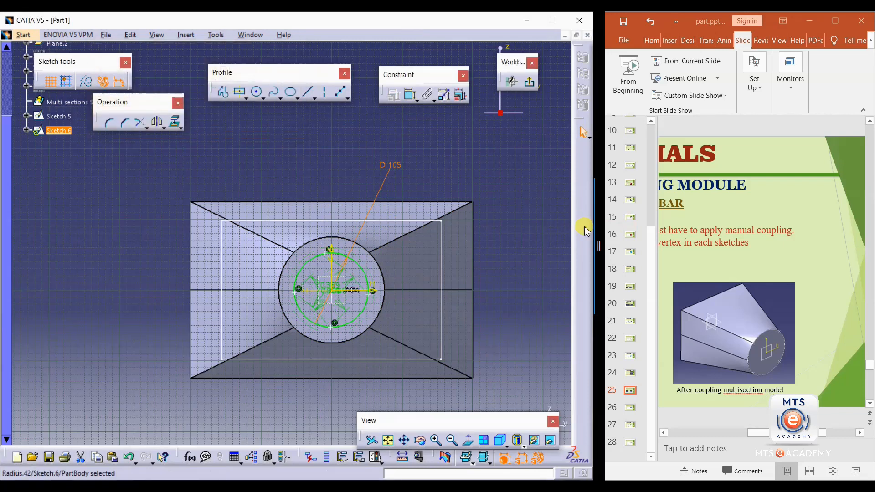
Rotate the equidistant points to diagonal positions and draw an axis from the origin to the upper-right point.
drag(371, 296, 370, 260)
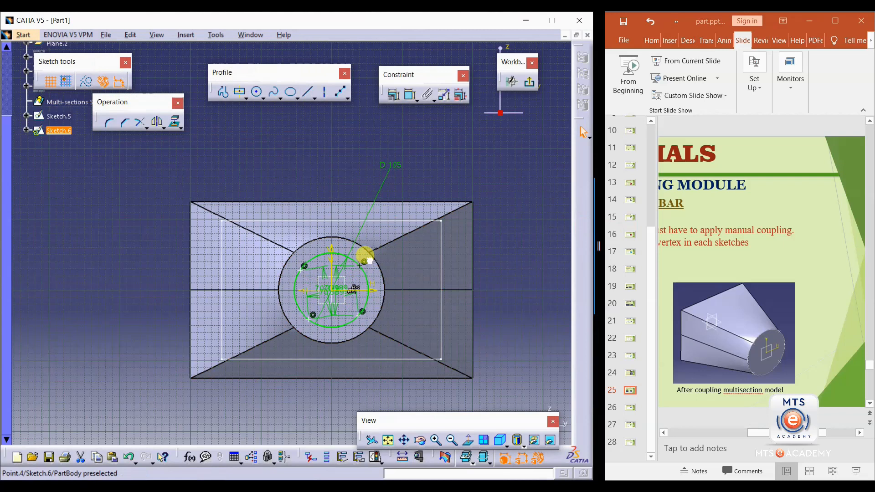
click(325, 93)
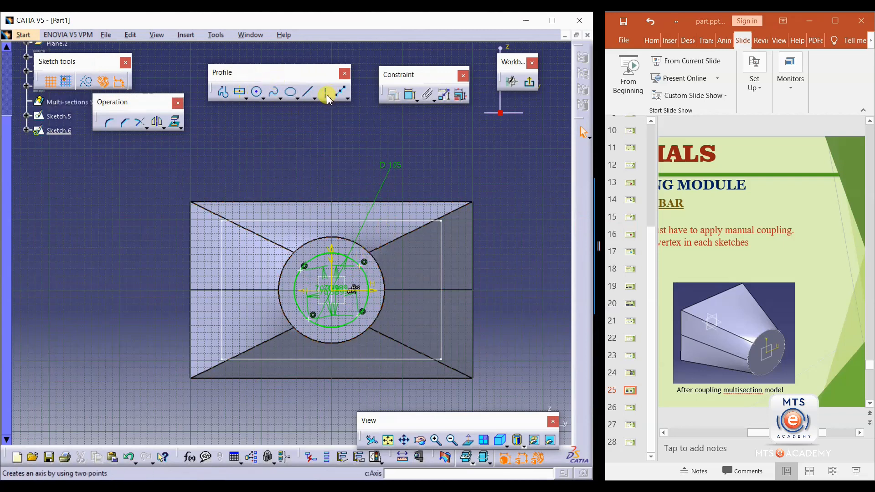
ctrl+middle_drag(304, 267, 336, 269)
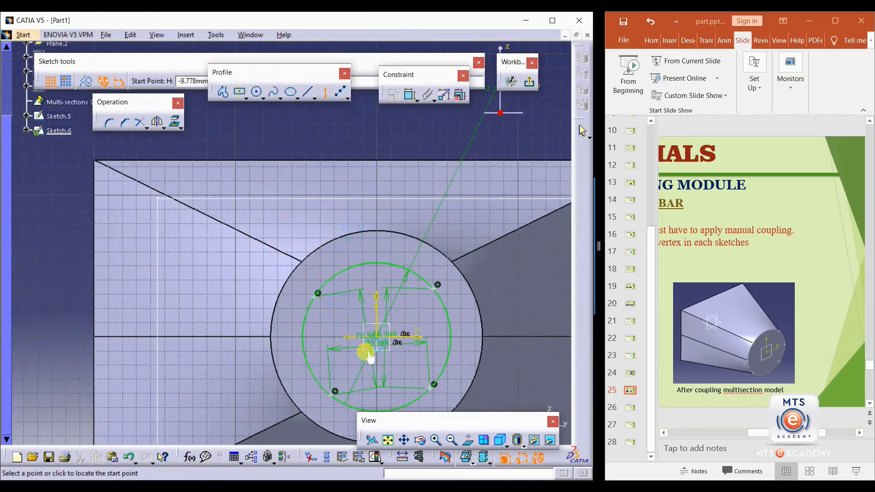
click(378, 337)
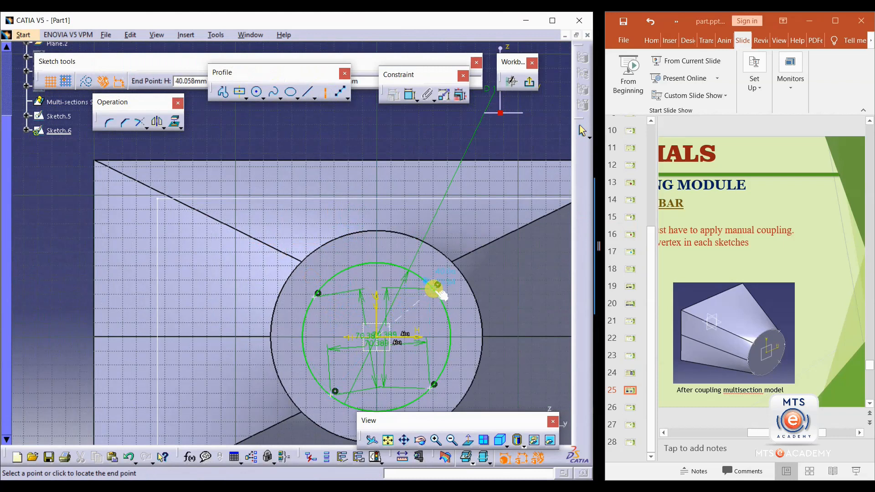
middle_drag(414, 332, 312, 307)
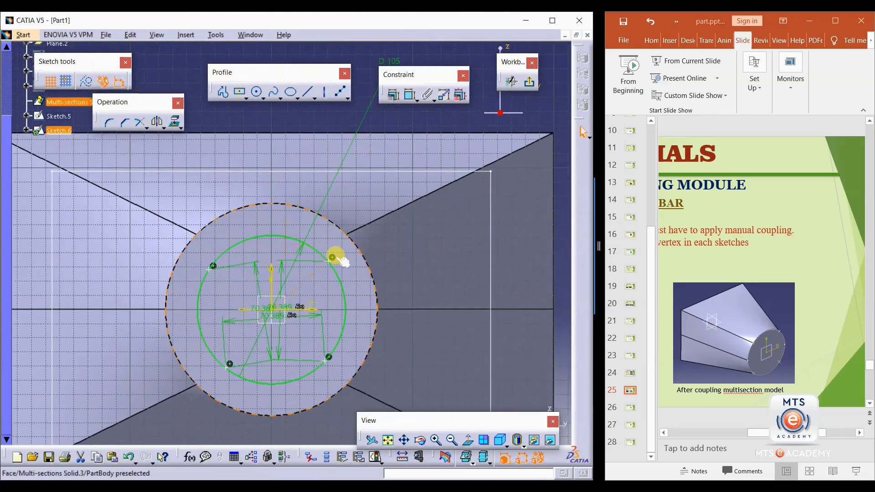
Dimension the angle between the new diagonal axis and the sketch's horizontal axis.
click(410, 94)
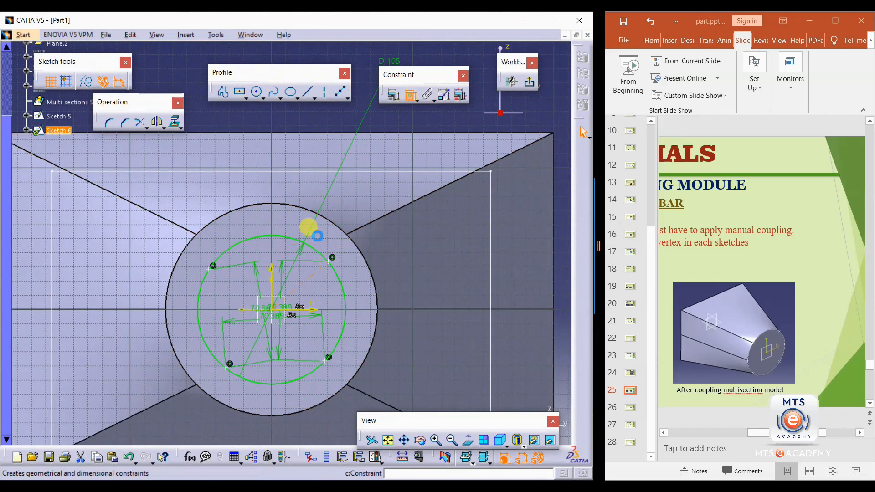
click(304, 244)
click(309, 309)
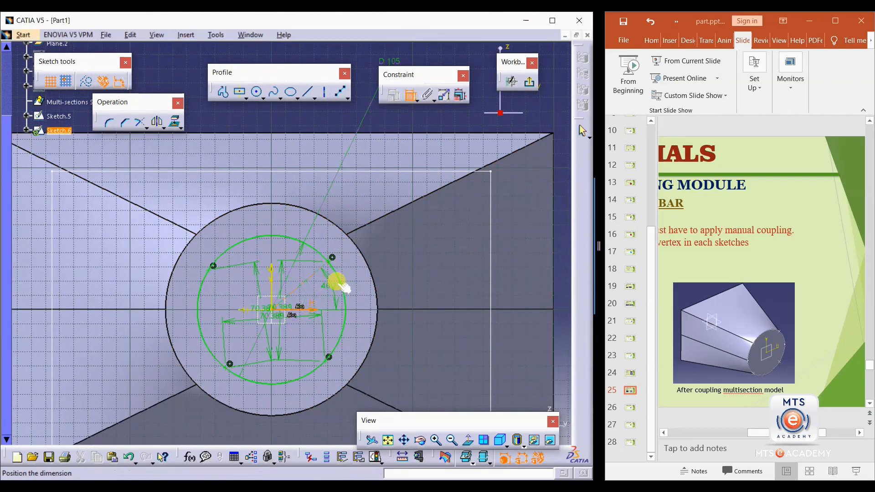
click(338, 279)
Try setting the diagonal axis angle to 45° and moving the upper-left circle point, and undo the angle change.
double_click(338, 279)
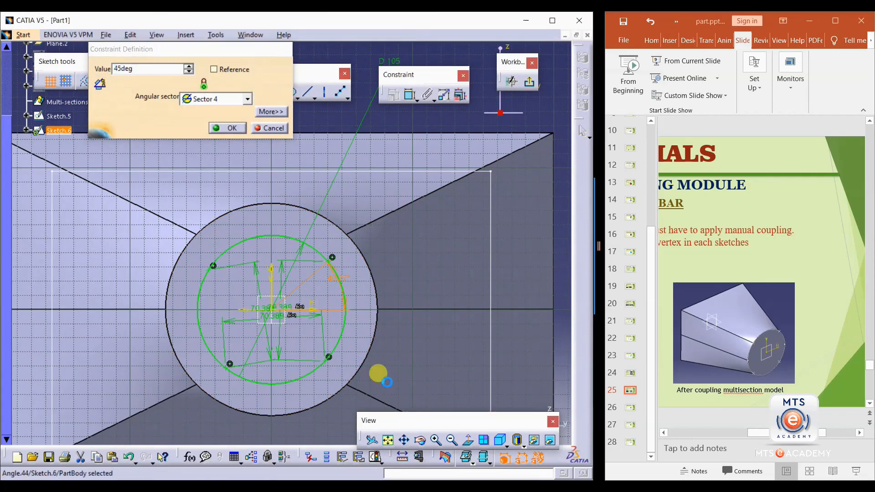
key(Return)
mouse_move(367, 308)
ctrl+middle_down()
mouse_move(359, 301)
mouse_move(363, 316)
ctrl+middle_up()
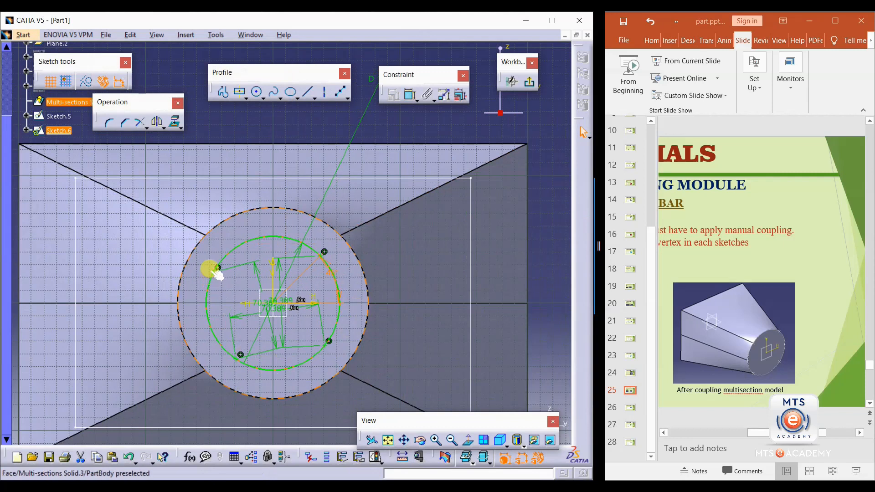
drag(212, 272, 216, 251)
middle_drag(333, 300, 336, 287)
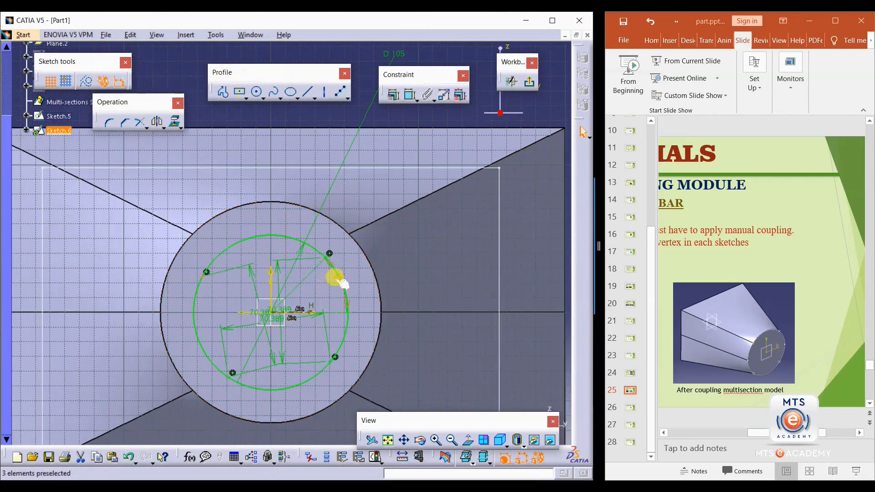
ctrl+middle_drag(341, 297, 289, 408)
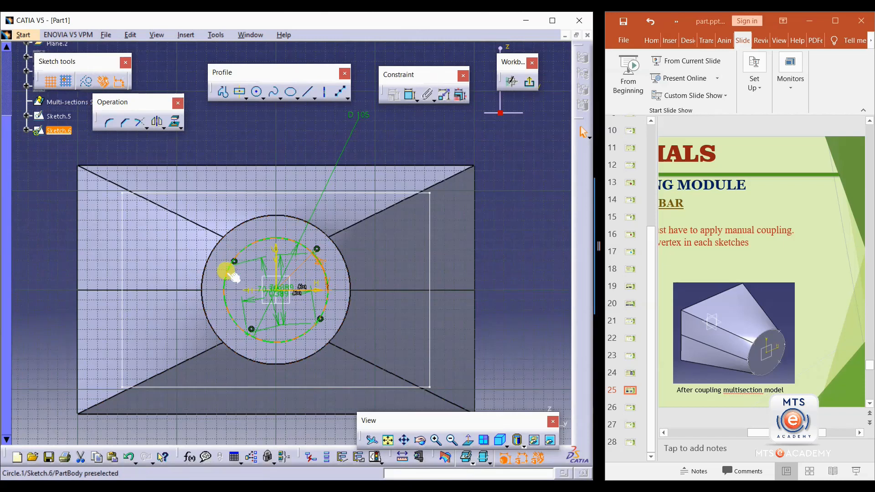
key(ctrl+z)
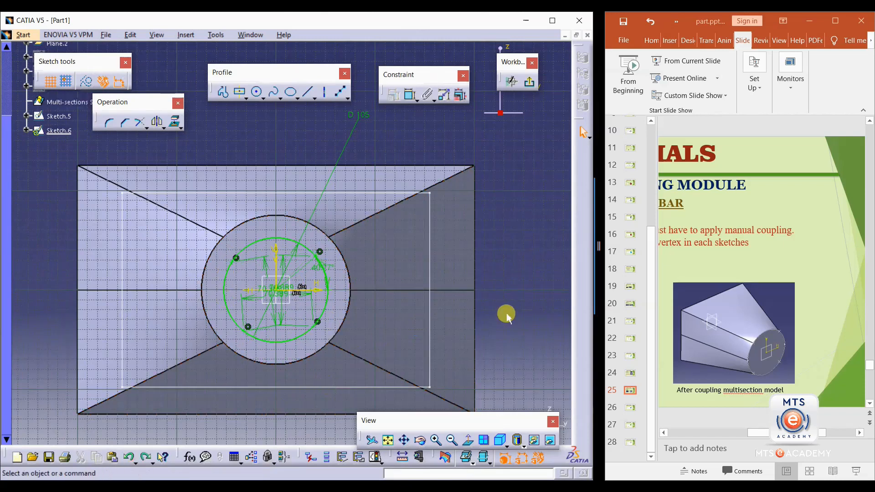
ctrl+middle_drag(356, 314, 360, 219)
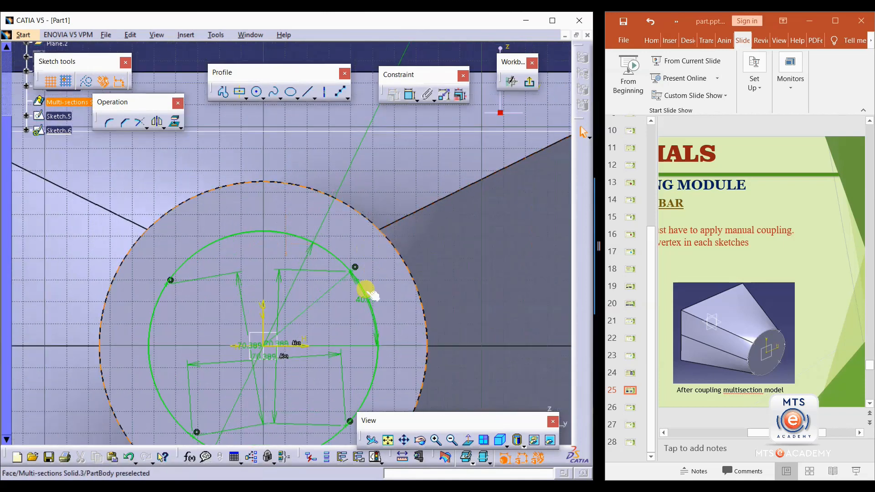
Try editing the angle constraint between the diagonal axis and the horizontal axis.
click(360, 299)
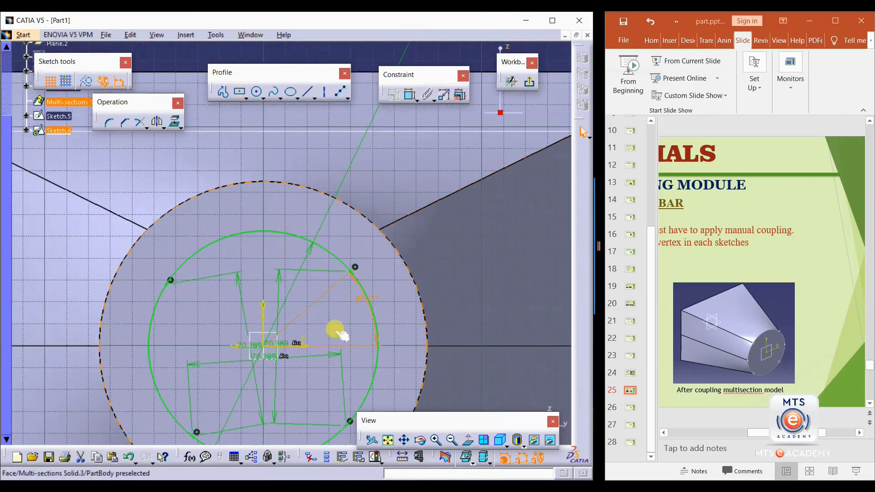
double_click(352, 296)
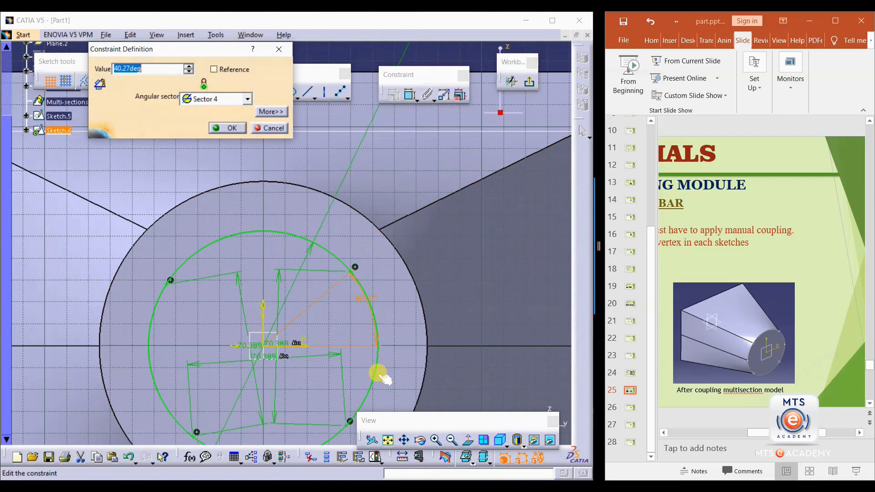
key(Return)
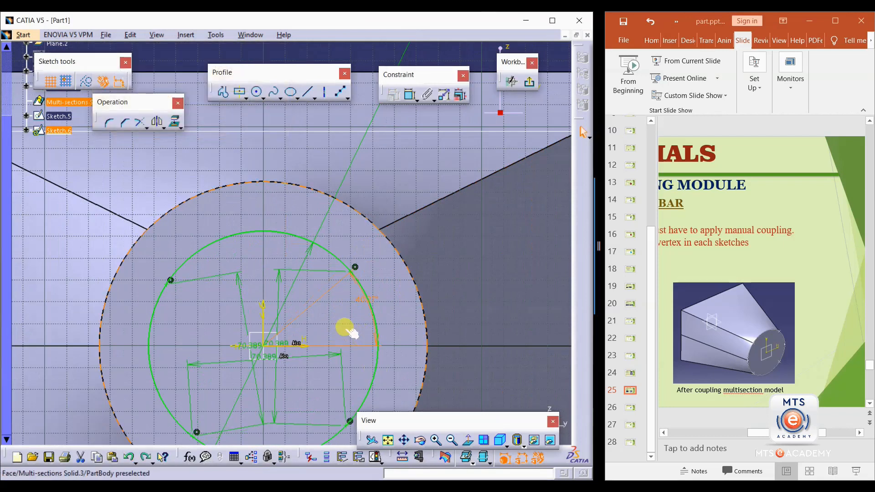
Undo the diagonal axis, point rotation and circle diameter changes, and delete the equidistant points from the inner circle.
key(Escape)
click(351, 332)
key(Delete)
key(ctrl+z)
key(ctrl+z)
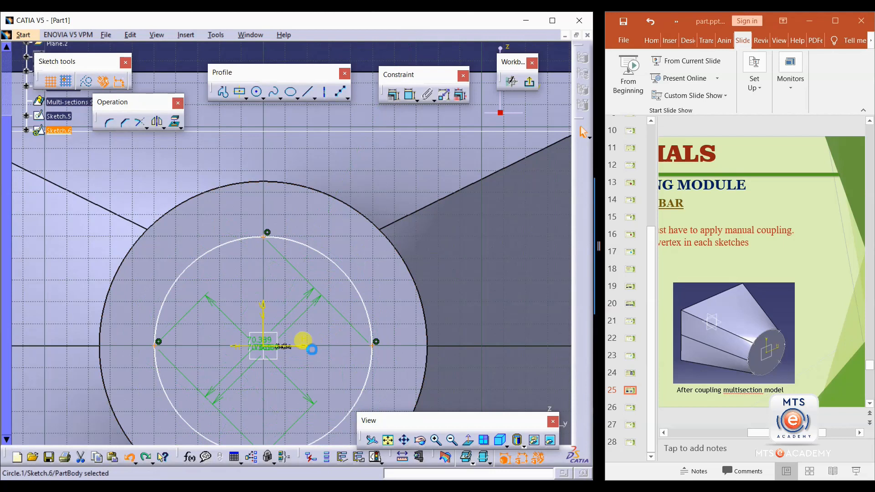
key(Delete)
click(318, 307)
Dimension the inner circle's diameter and set it to 100 mm.
mouse_move(318, 309)
ctrl+middle_down()
mouse_move(301, 356)
mouse_move(287, 308)
ctrl+middle_up()
click(299, 248)
click(411, 95)
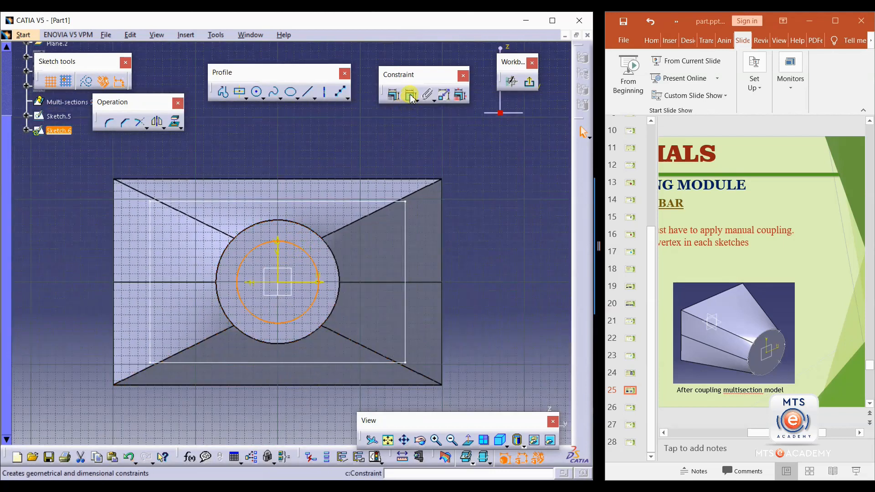
double_click(349, 137)
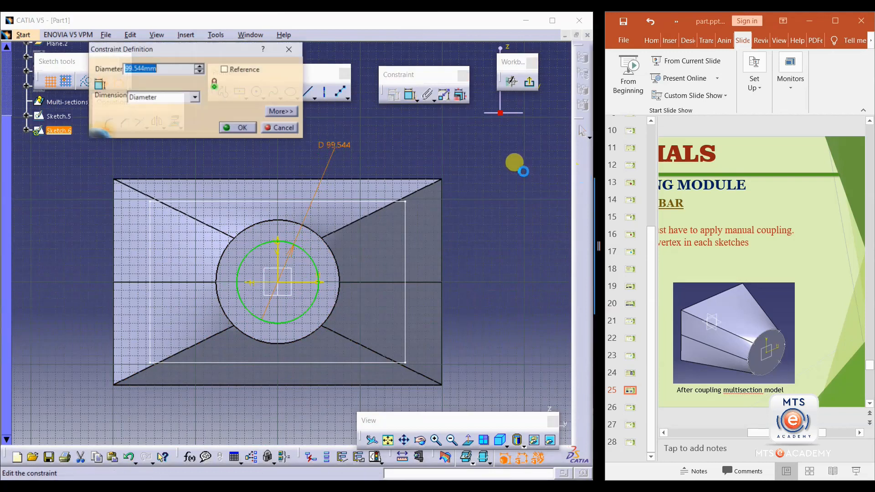
click(515, 163)
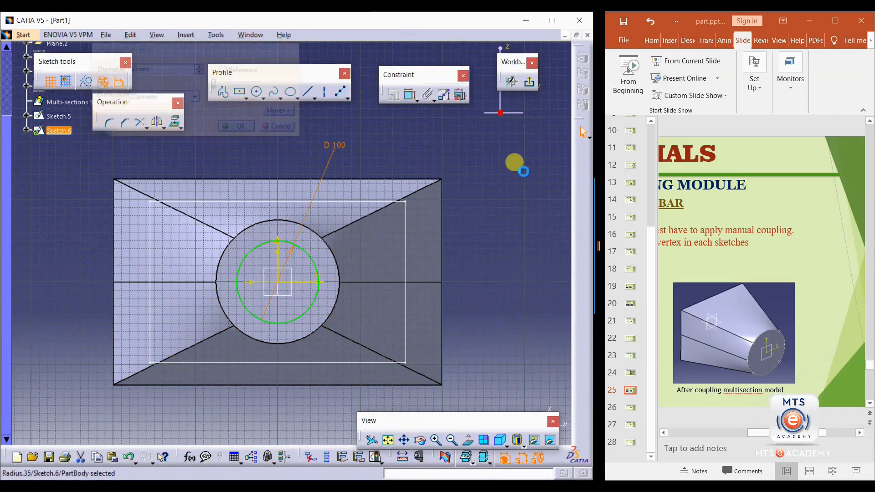
click(397, 157)
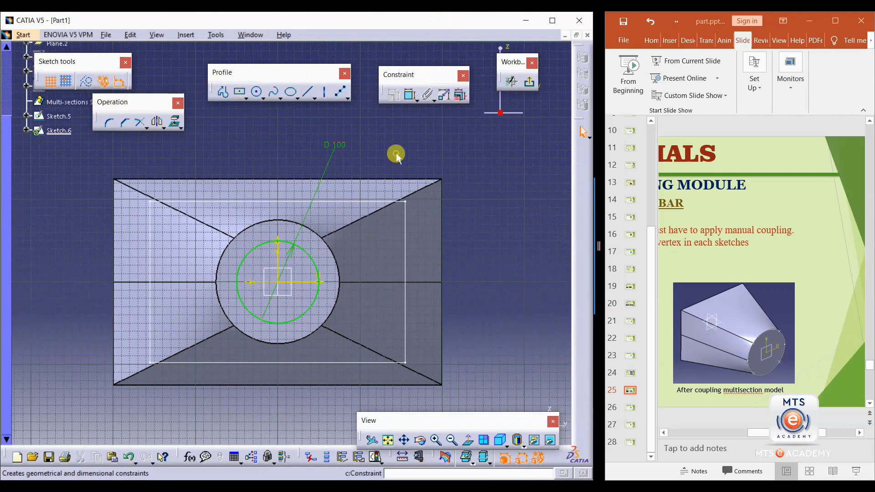
Create 4 equidistant points on the 100 mm circle and rotate them to diagonal positions.
click(340, 91)
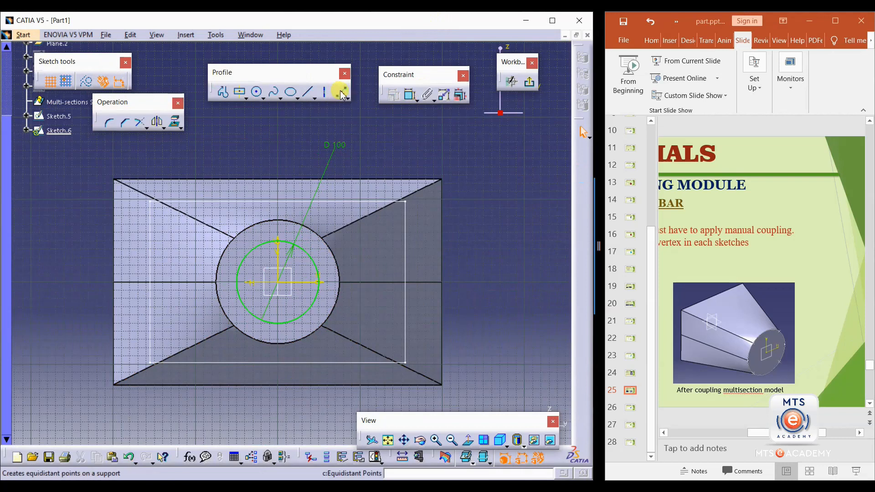
click(303, 249)
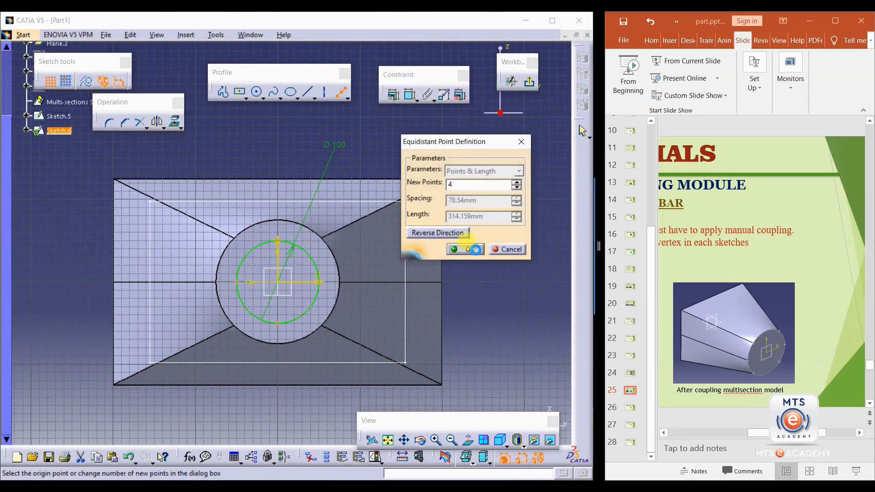
click(476, 250)
drag(322, 280, 230, 222)
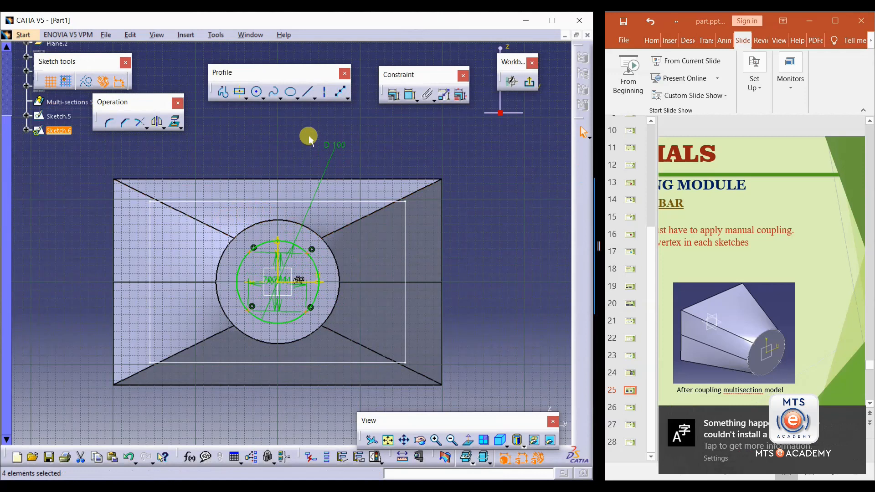
Draw an axis from the sketch origin to the upper-right point on the circle.
click(324, 92)
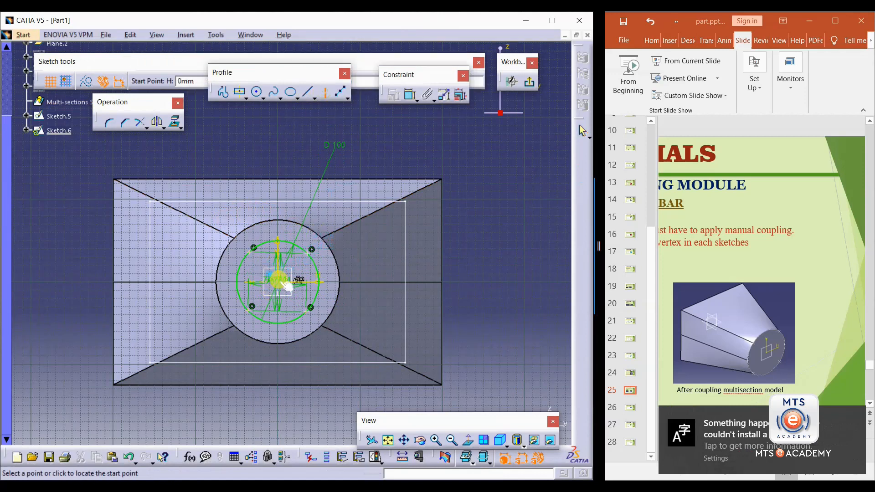
click(284, 283)
click(311, 249)
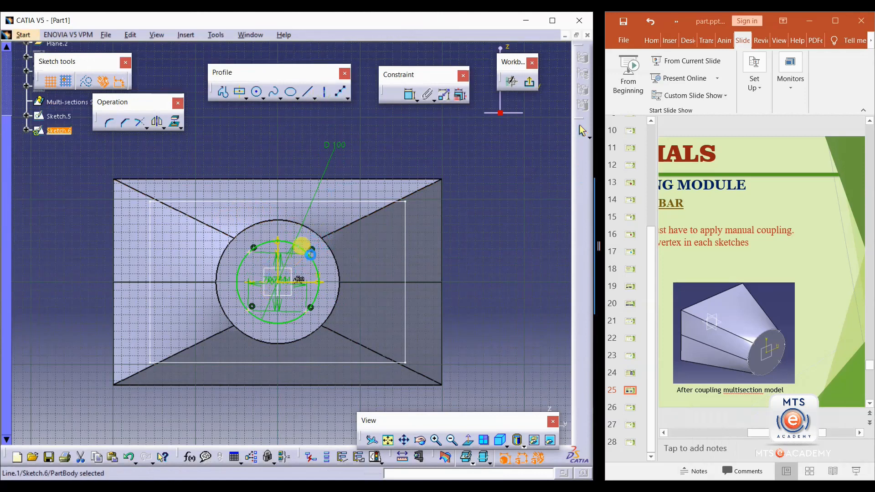
Set the angle between the new diagonal axis and the horizontal axis to 45° and exit the sketch.
click(318, 285)
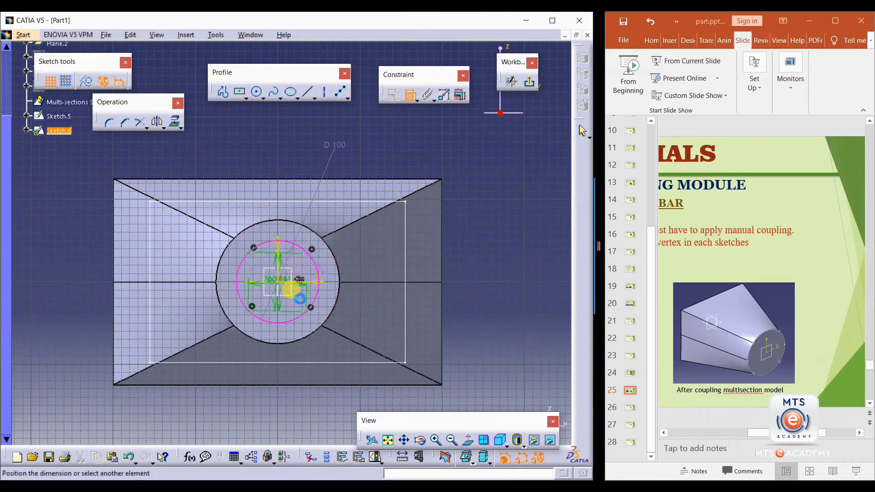
click(465, 219)
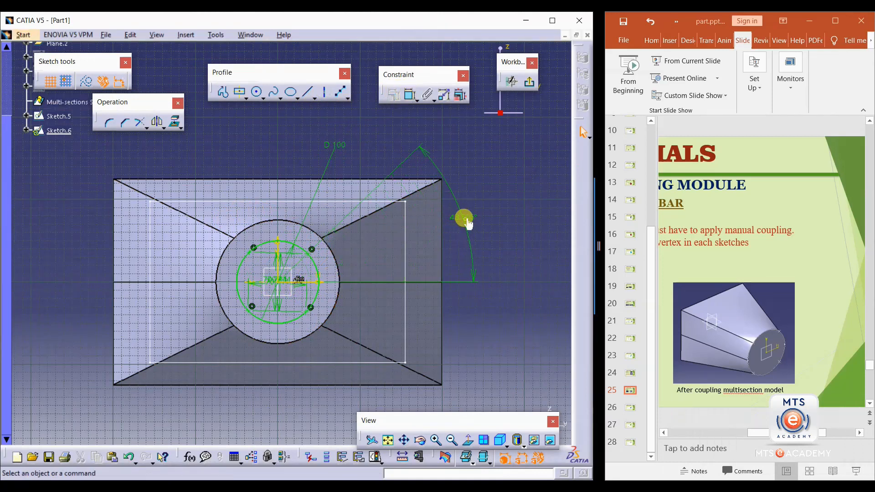
double_click(461, 209)
text(45deg)
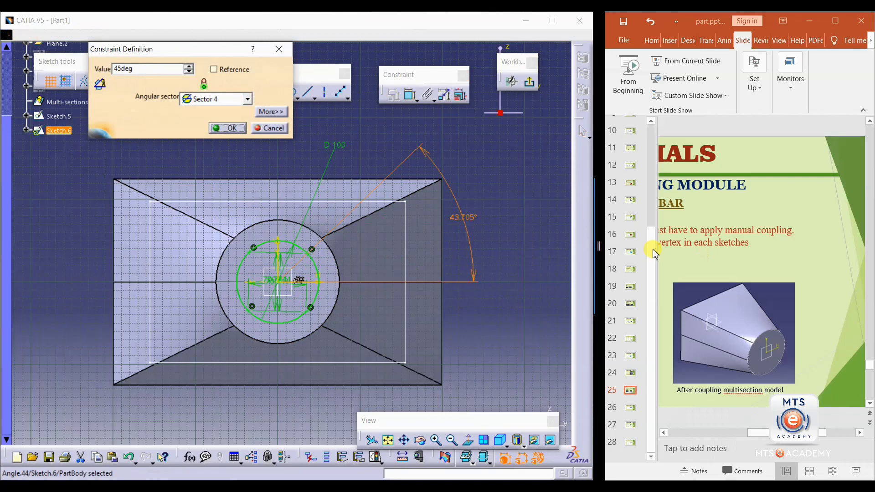
key(Return)
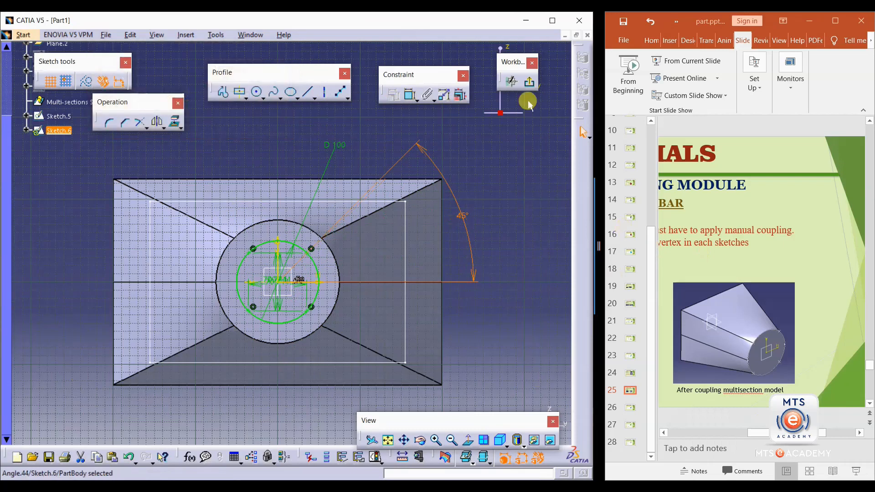
click(529, 82)
Start a Removed Multi-sections Solid with the smaller rectangle and the 100 mm circle as its two sections.
mouse_move(131, 323)
middle_down()
mouse_move(137, 301)
mouse_move(125, 283)
mouse_move(172, 287)
mouse_move(158, 322)
mouse_move(250, 299)
mouse_move(196, 316)
mouse_move(103, 315)
mouse_move(319, 299)
middle_up()
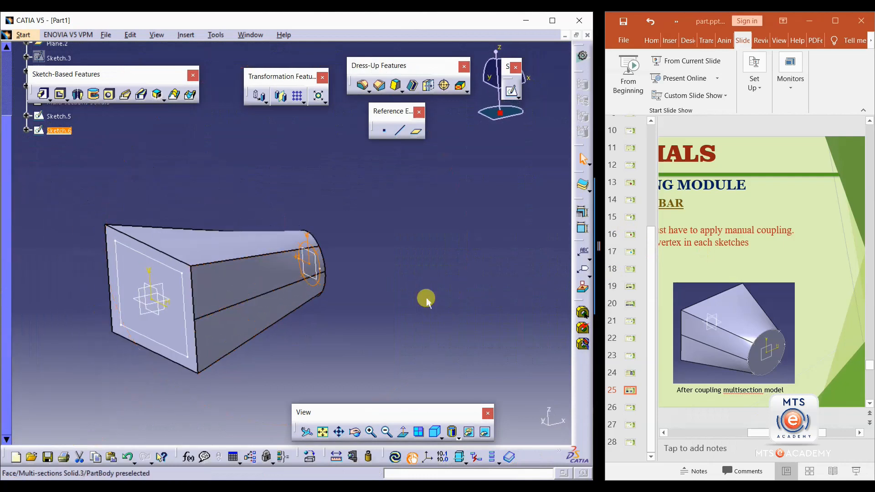
click(191, 94)
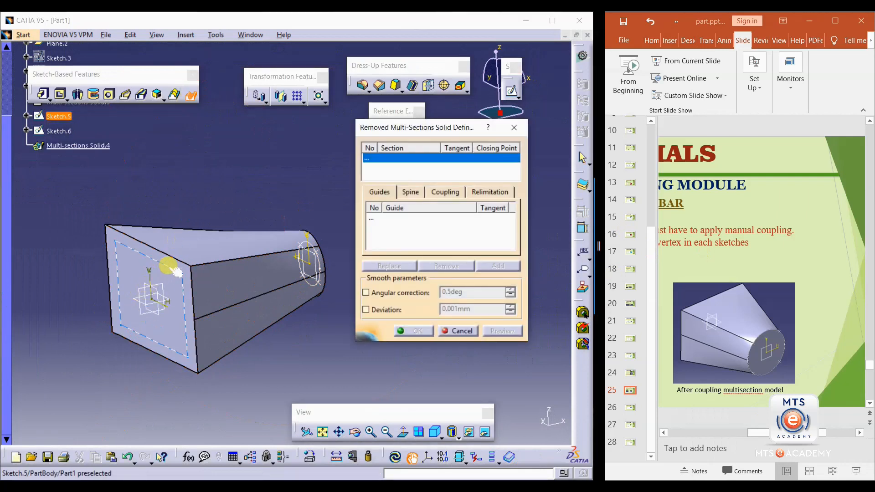
click(176, 322)
middle_drag(282, 342, 215, 354)
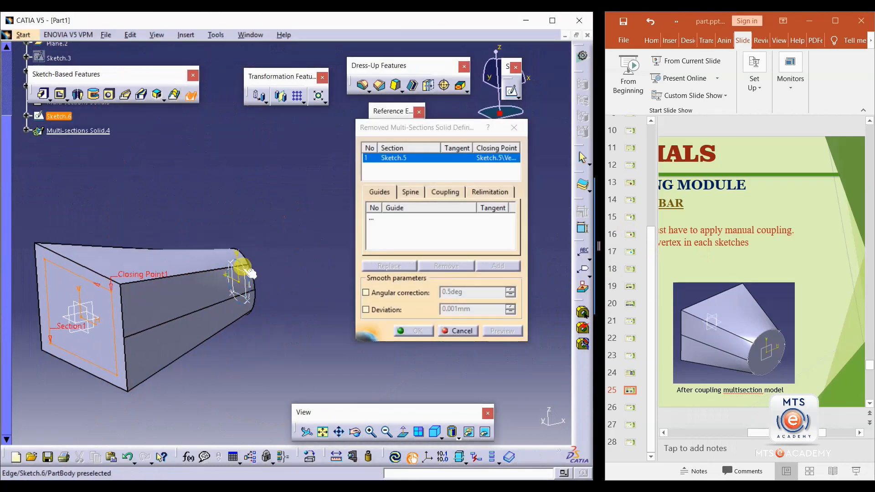
click(250, 268)
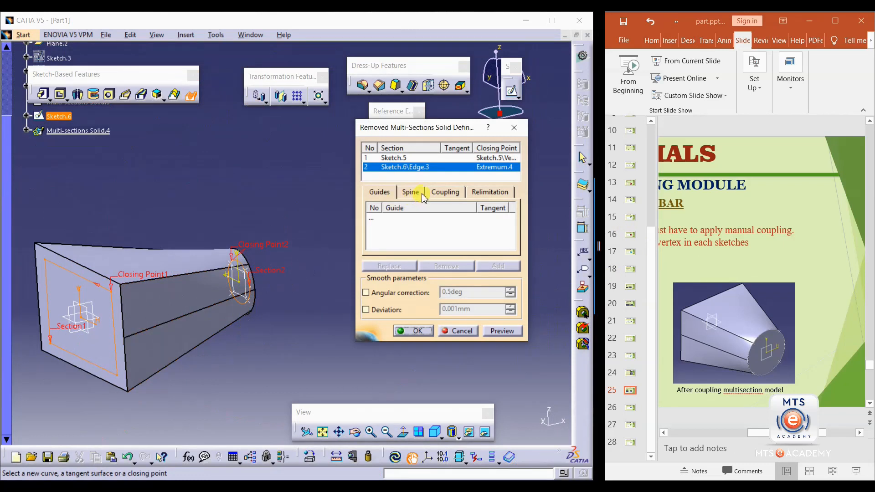
Add a manual coupling from the rectangle's upper-left corner to the corresponding upper point on the circle.
click(438, 193)
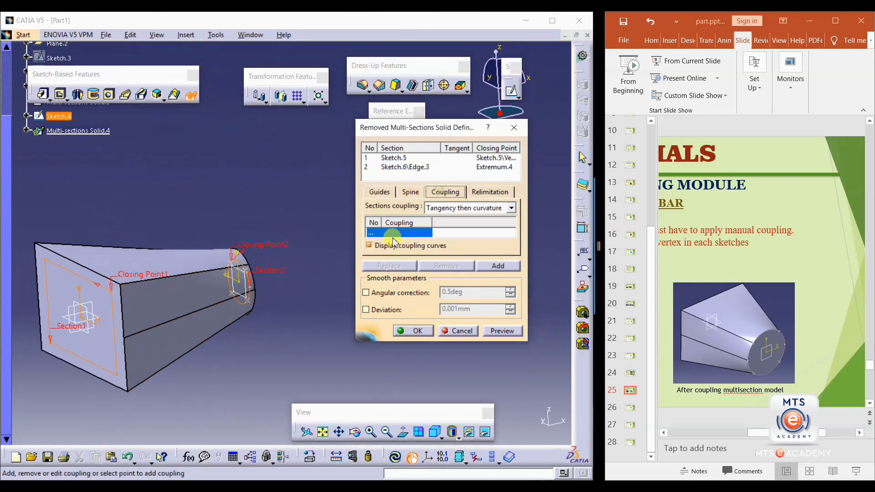
click(50, 260)
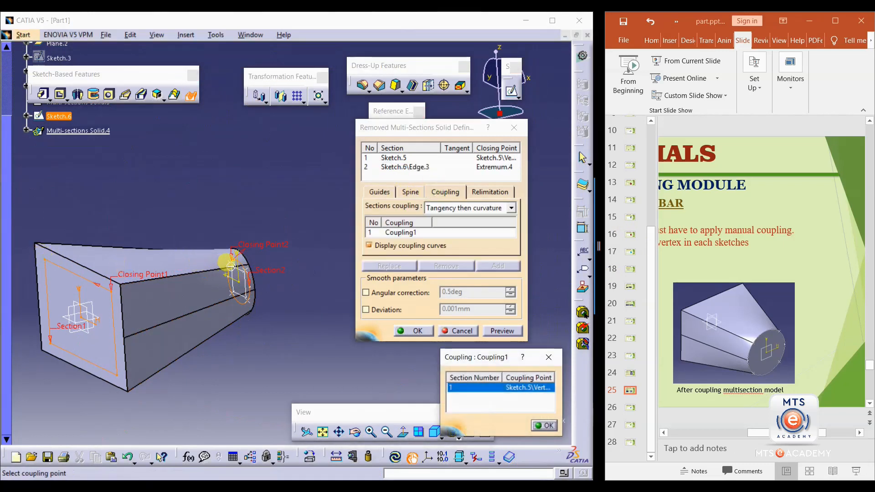
click(237, 268)
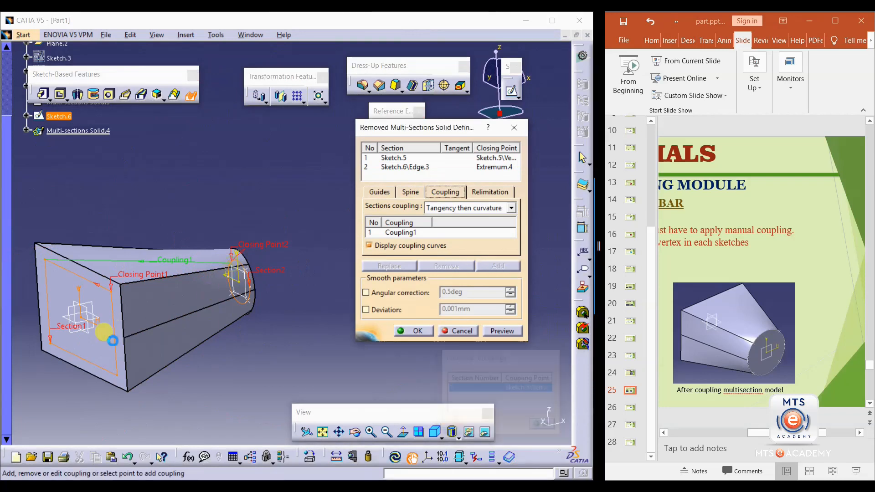
Add a second coupling from the rectangle's lower-left corner to the corresponding lower point on the circle.
click(50, 342)
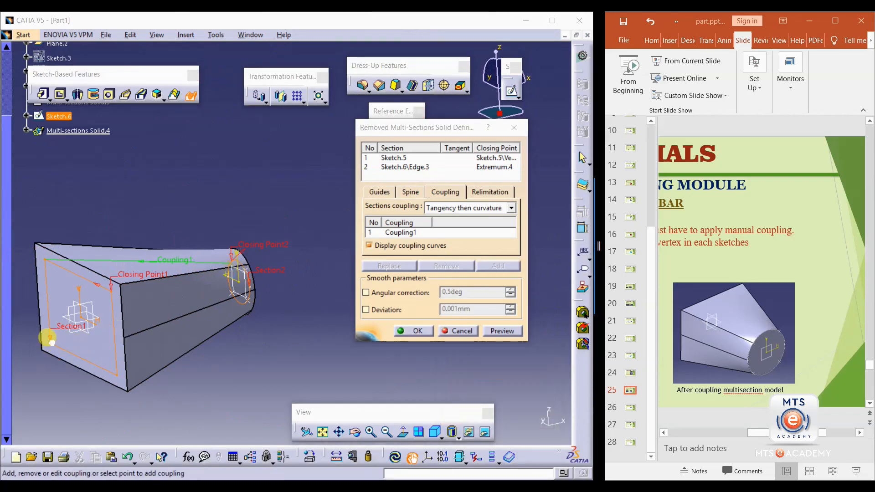
click(238, 297)
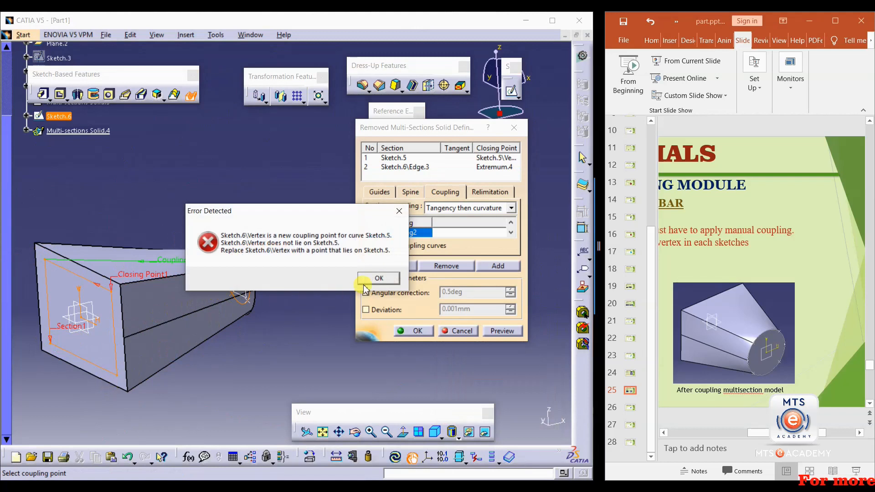
click(360, 282)
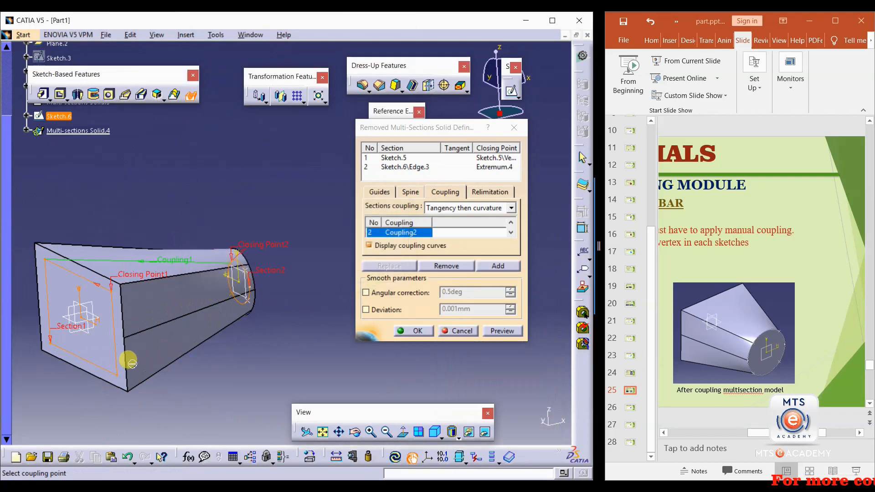
click(50, 342)
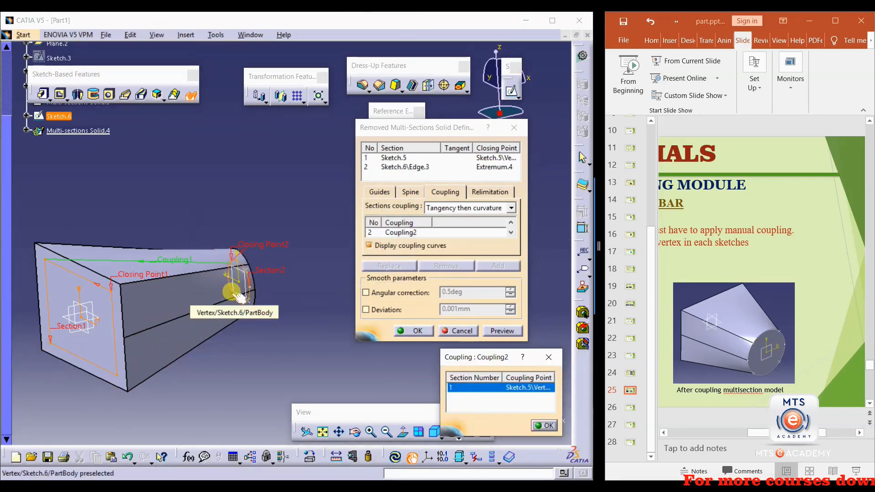
click(238, 295)
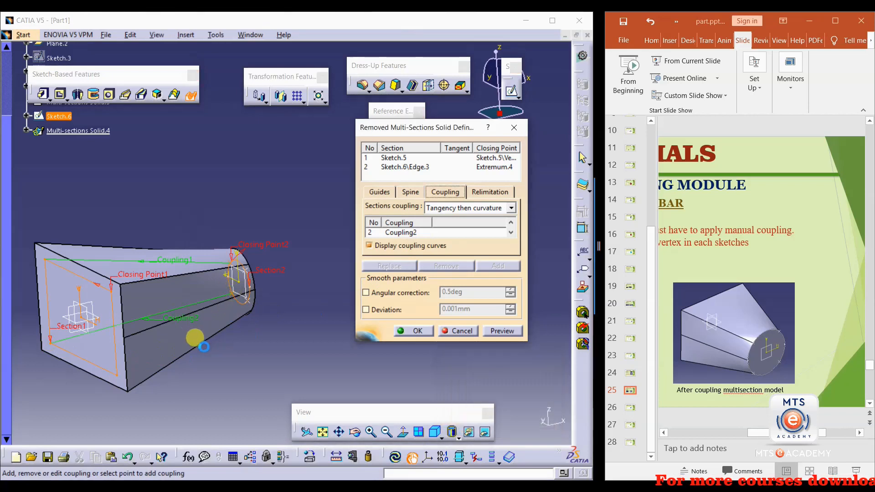
Couple the rectangle's lower-right and upper-right corners to their corresponding circle points.
click(117, 379)
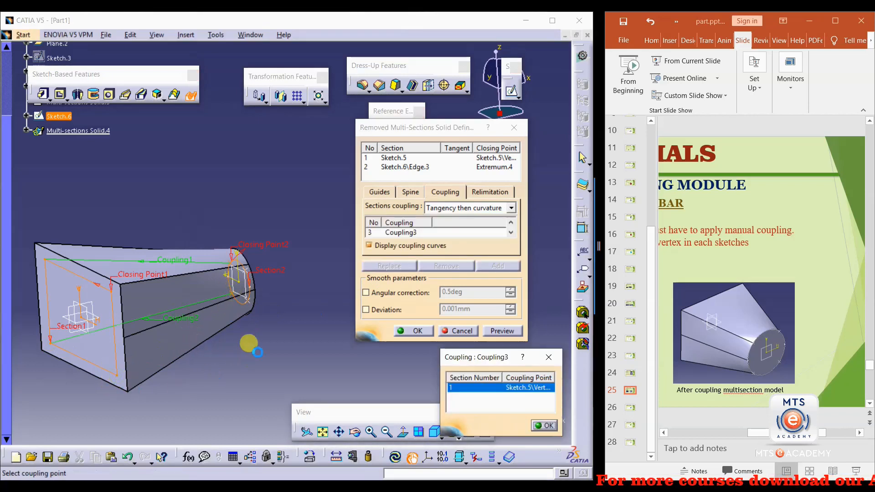
click(248, 300)
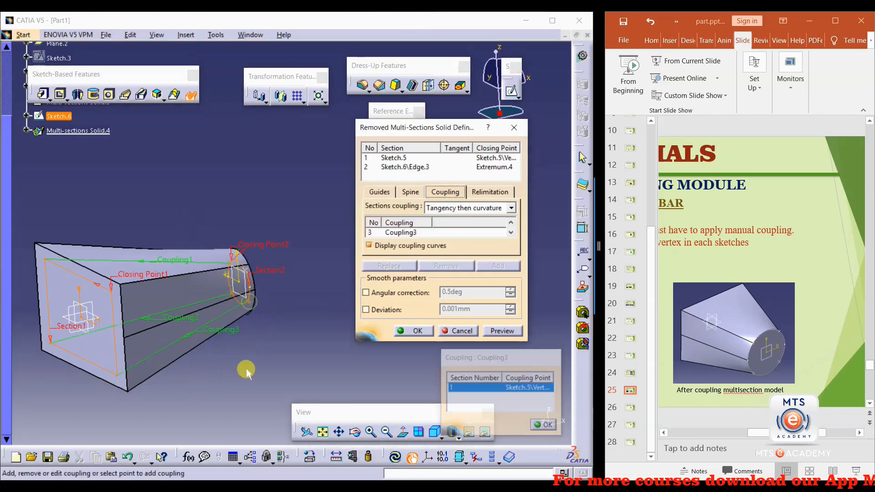
click(116, 288)
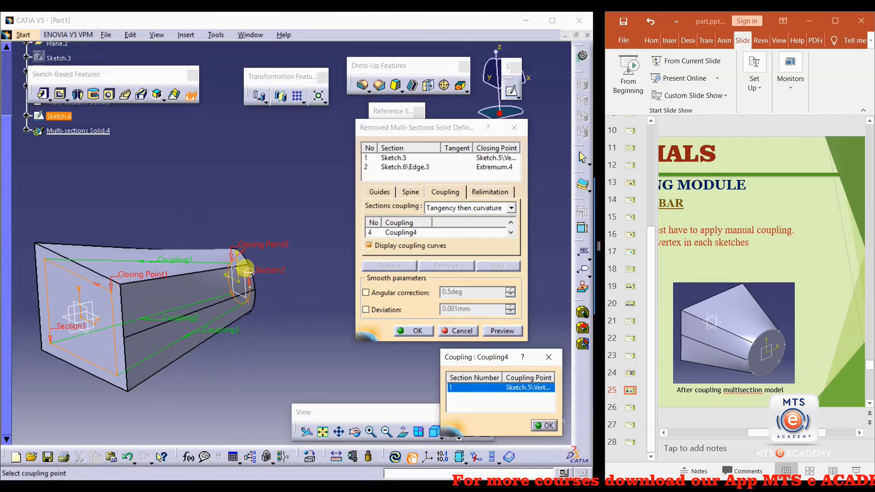
click(252, 274)
Replace the circle section's closing point with the circle vertex that corresponds to the rectangle's closing-point corner.
middle_drag(265, 357, 185, 283)
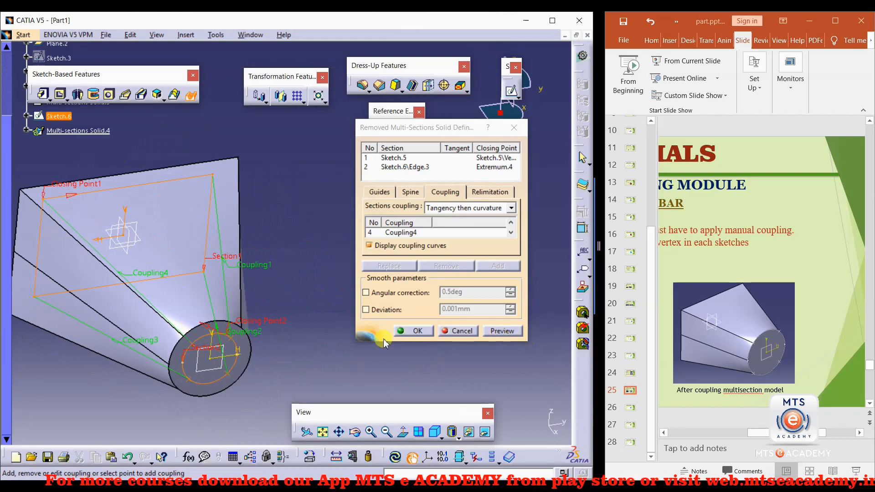
right_click(266, 326)
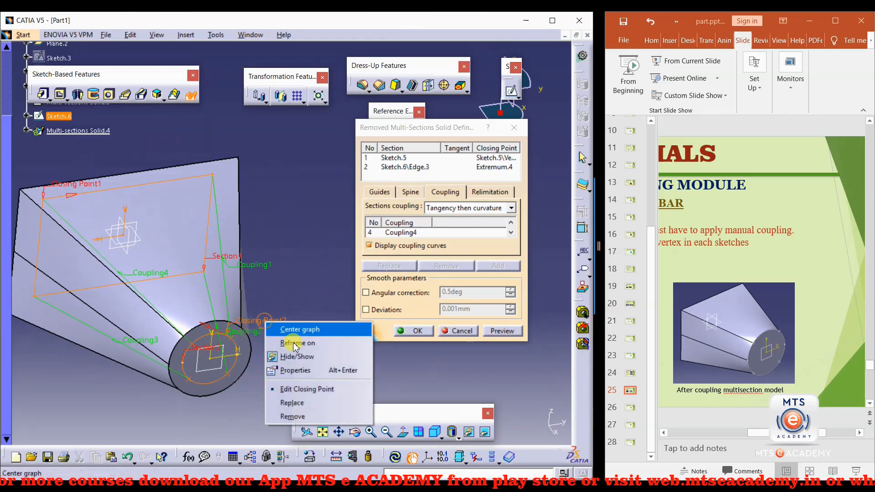
click(294, 402)
middle_drag(185, 363, 216, 374)
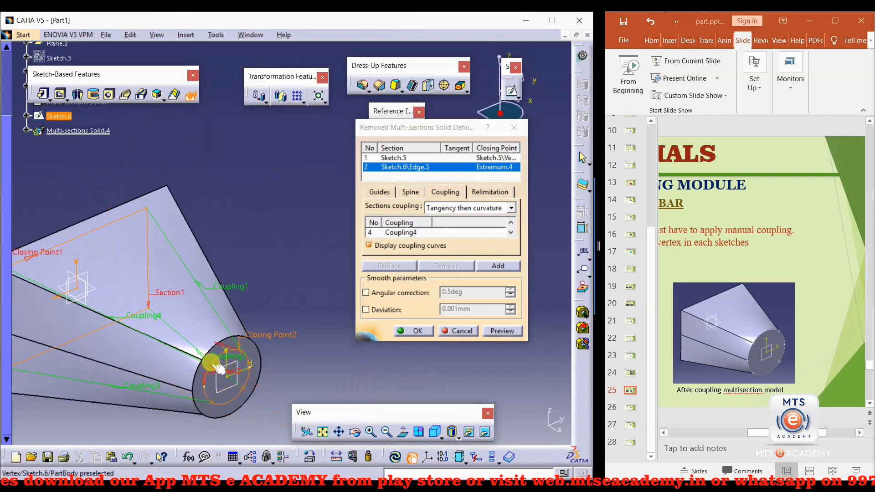
right_click(294, 340)
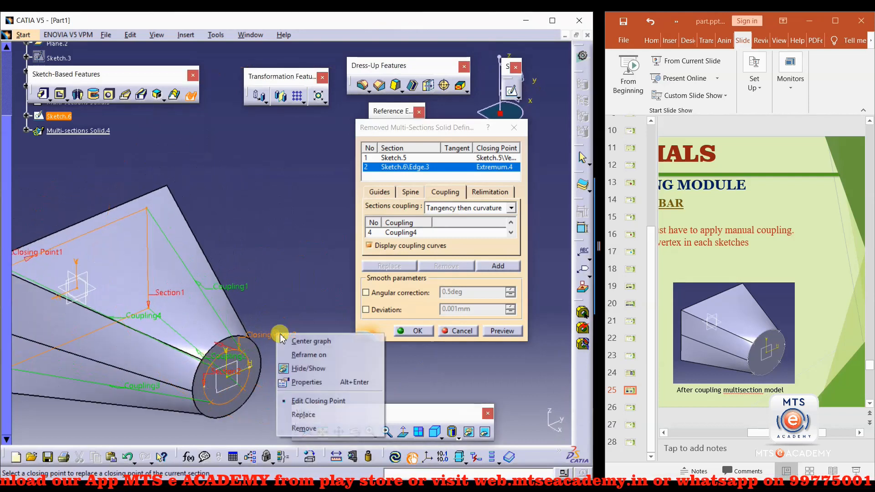
click(309, 414)
click(195, 374)
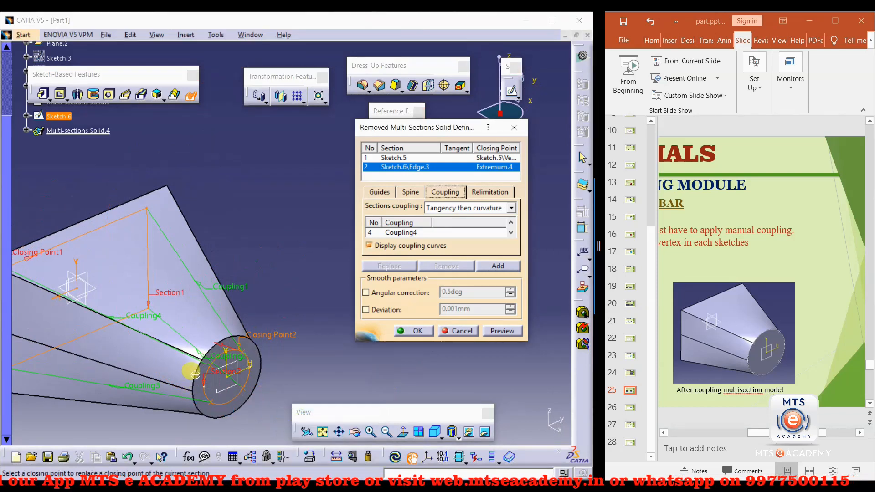
click(218, 371)
Reverse the circle's closing direction to match the rectangle's and create the removed multi-sections solid.
mouse_move(205, 414)
middle_down()
mouse_move(164, 403)
mouse_move(151, 360)
mouse_move(303, 365)
mouse_move(248, 266)
mouse_move(160, 296)
mouse_move(191, 311)
middle_up()
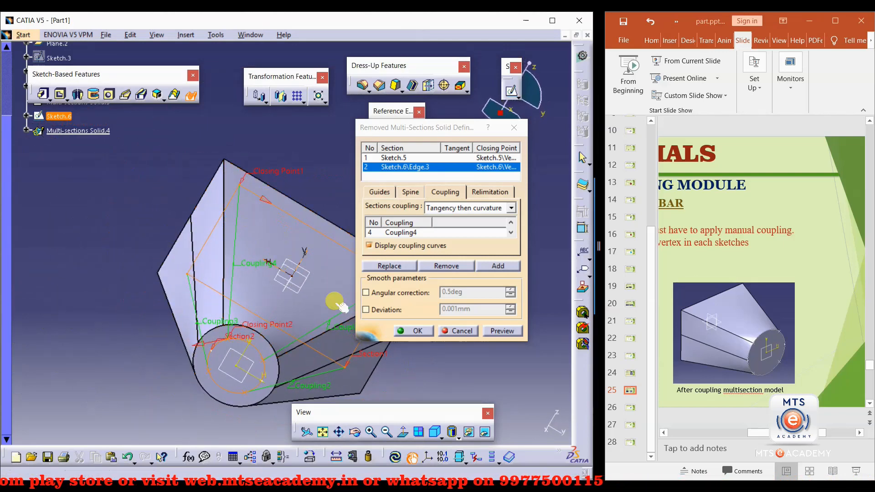
click(196, 347)
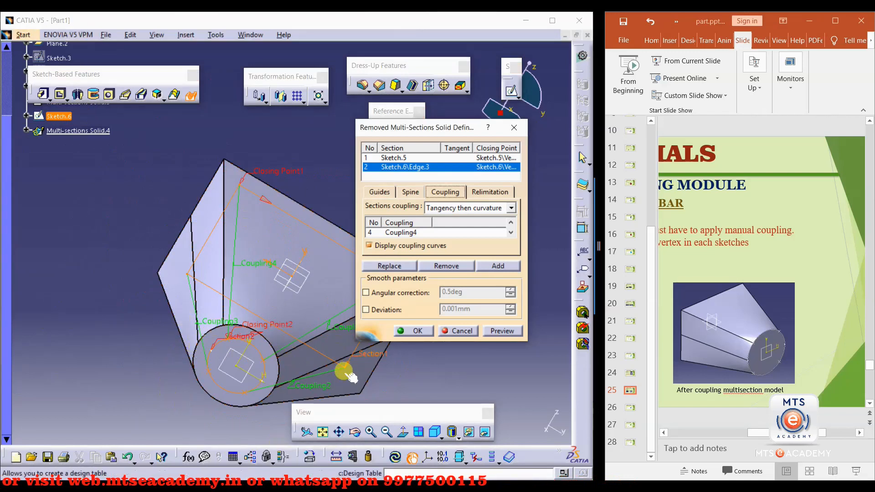
click(415, 332)
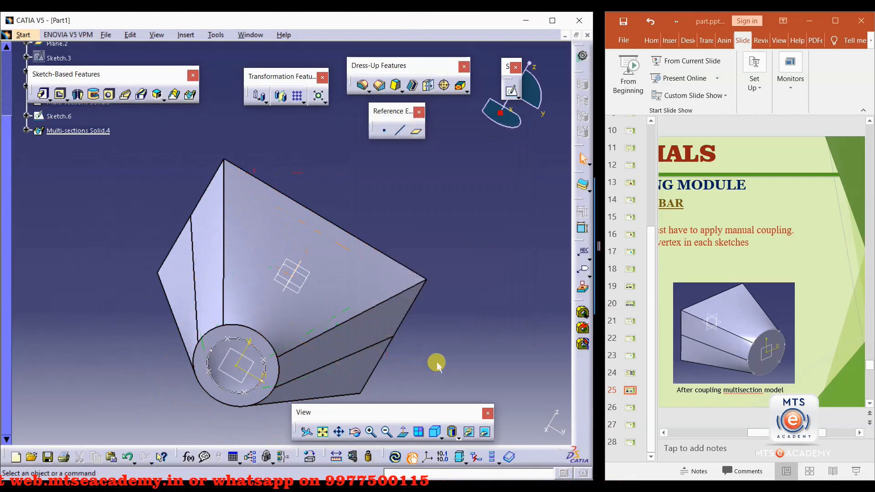
middle_drag(440, 299, 345, 300)
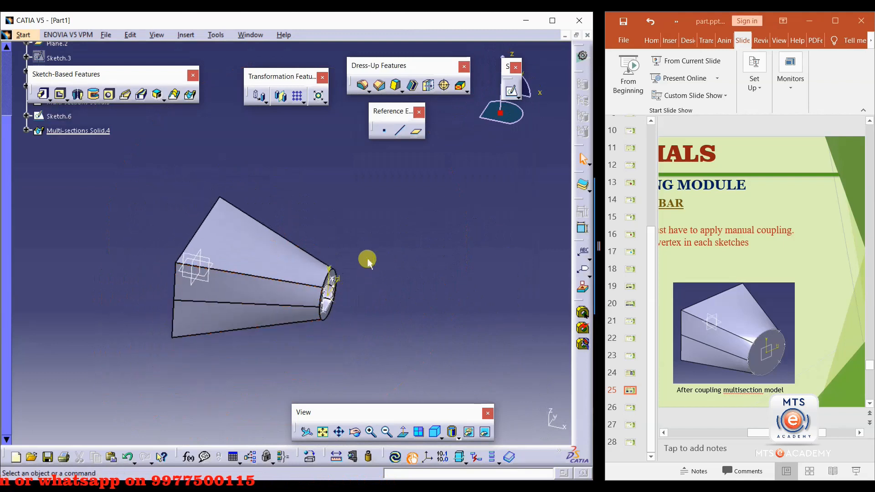